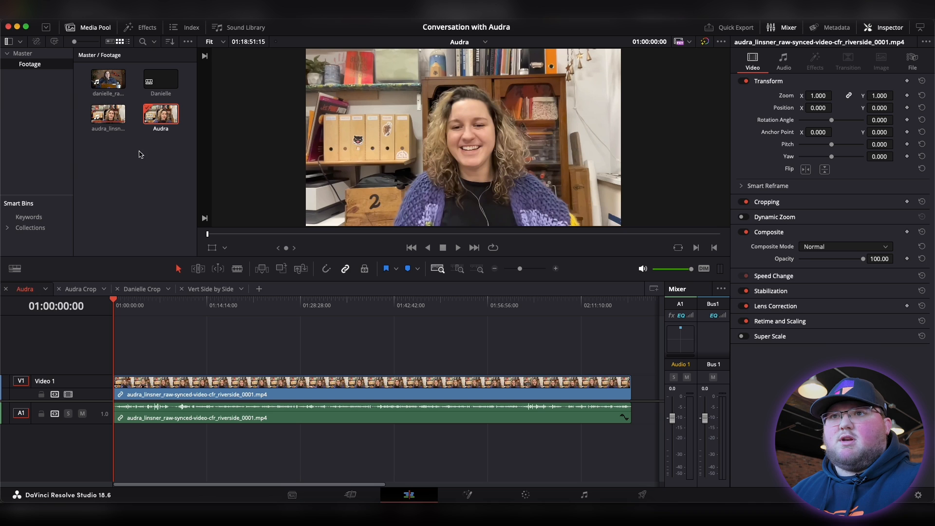
Open the host's raw-footage timeline, place it first among the open timelines, and return to the guest's raw-footage timeline.
double_click(160, 79)
left_click_drag(273, 289, 22, 298)
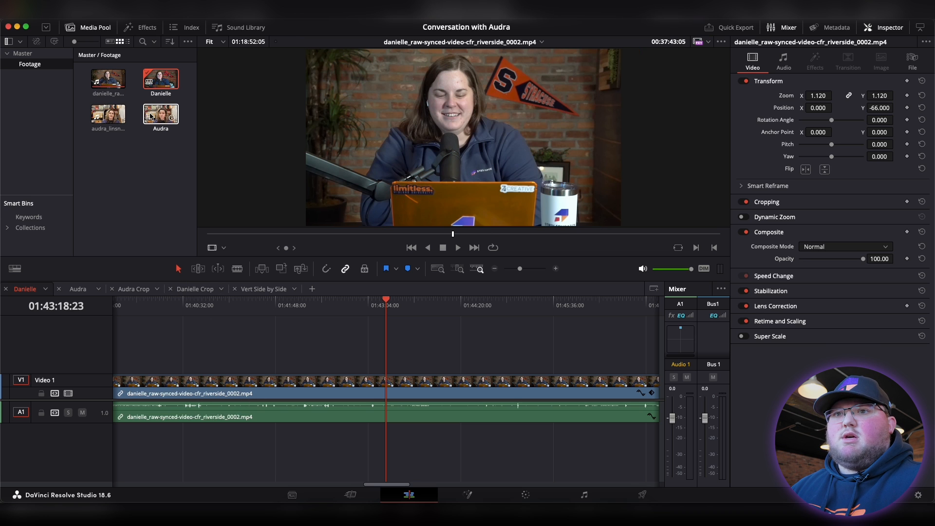
left_click(74, 289)
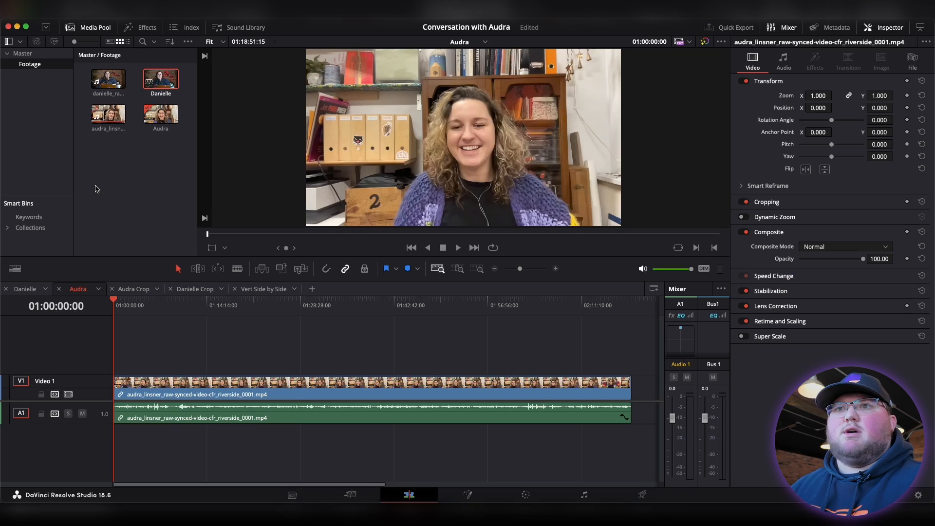
Show the Master bin's contents and look through the guest's and host's crop timelines.
left_click(17, 56)
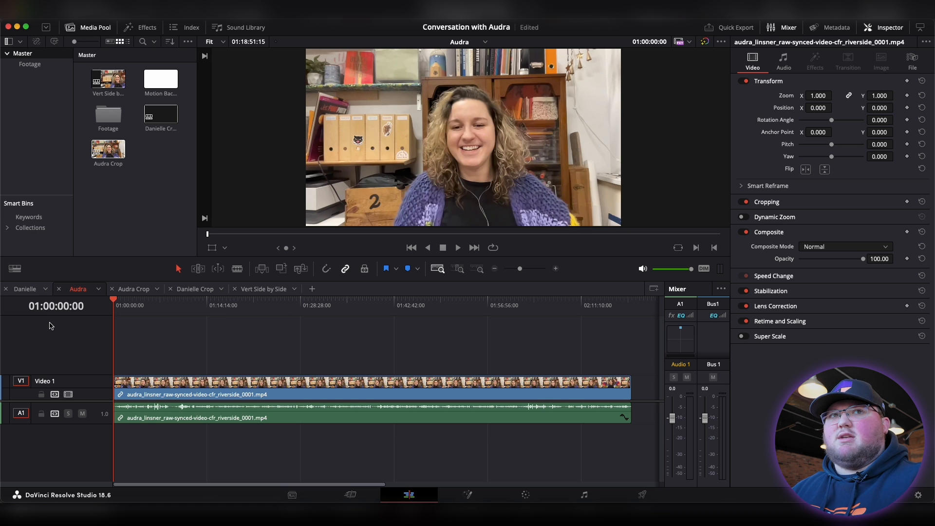
left_click(132, 288)
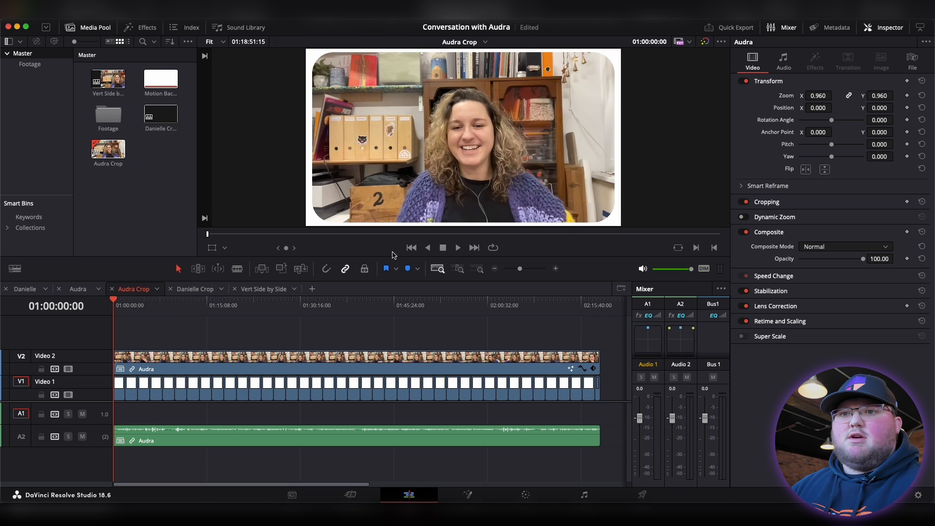
left_click(193, 289)
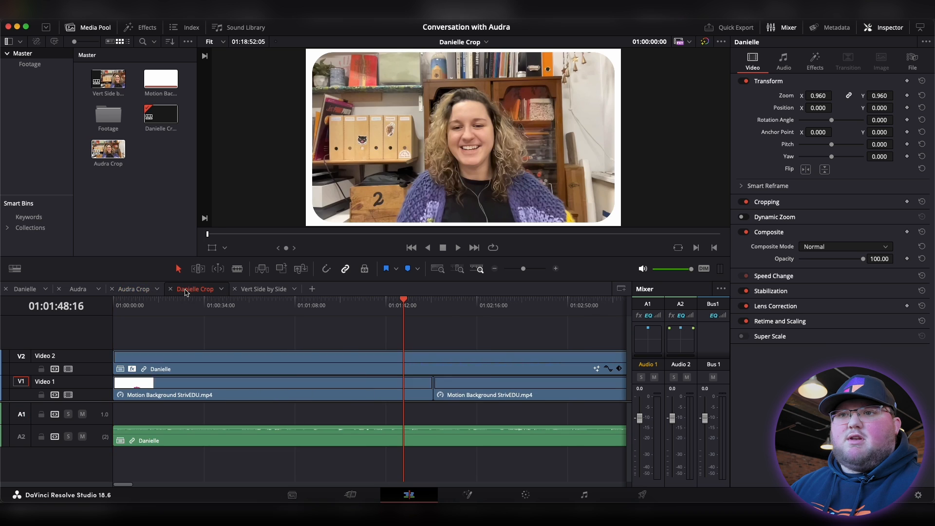
Play the guest's crop timeline at 4x speed to inspect the rounded frame over the animated background, and stop playback.
left_click(130, 291)
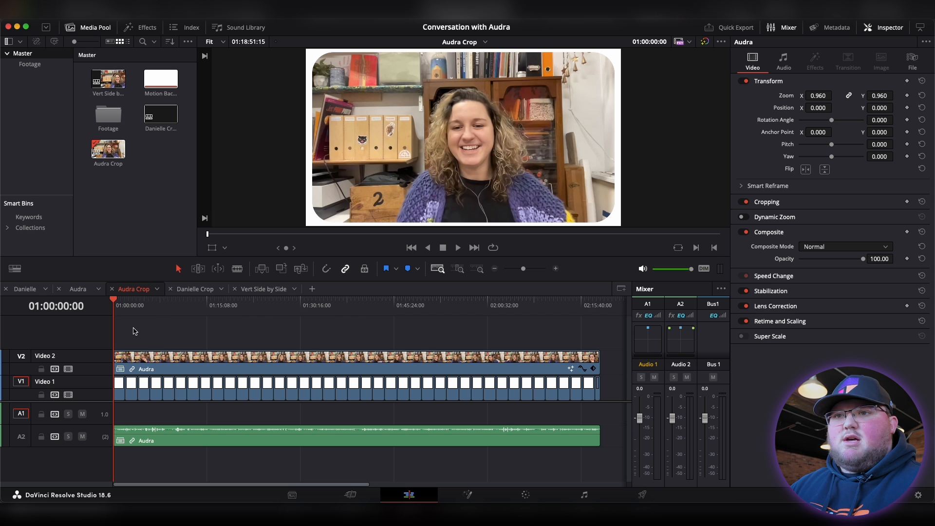
key("l")
key("l")
key("l")
key("l")
key("l")
key("l")
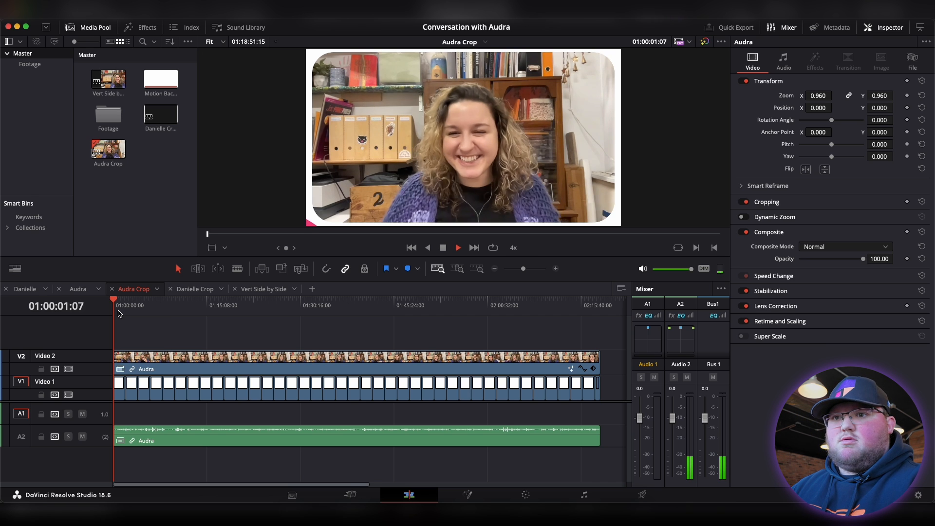
key("k")
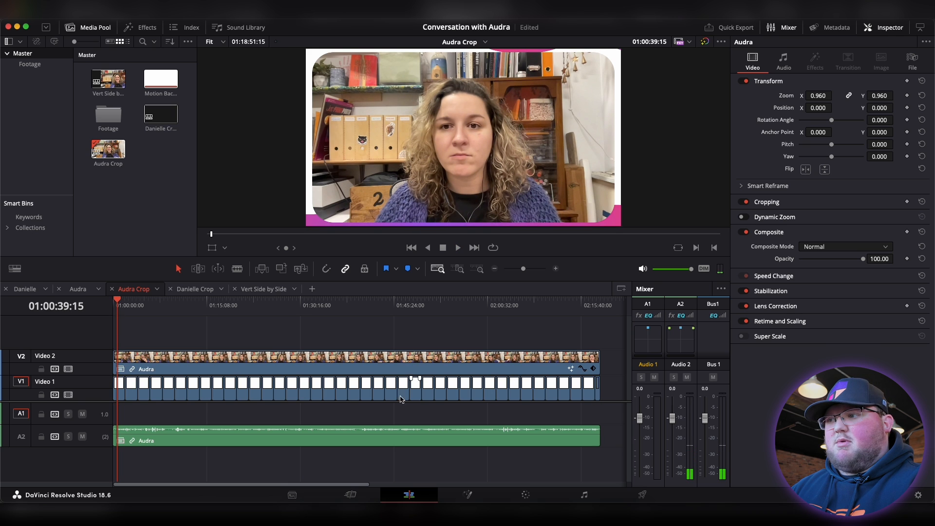
Inspect the host's crop timeline over its full length and return the playhead to 01:00:00:00.
left_click(195, 289)
scroll(205, 305, "down", 6)
scroll(206, 306, "up", 2)
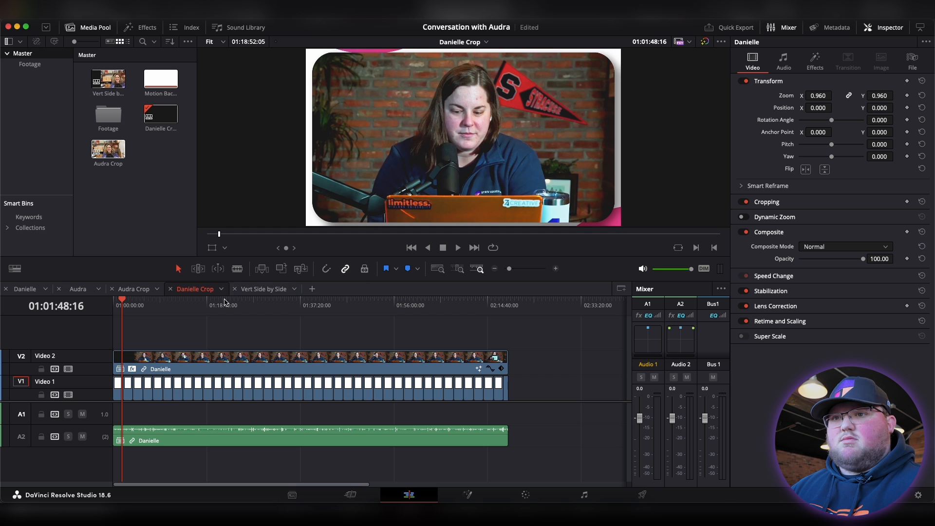
mouse_move(118, 300)
left_mouse_down()
mouse_move(405, 299)
mouse_move(114, 299)
left_mouse_up()
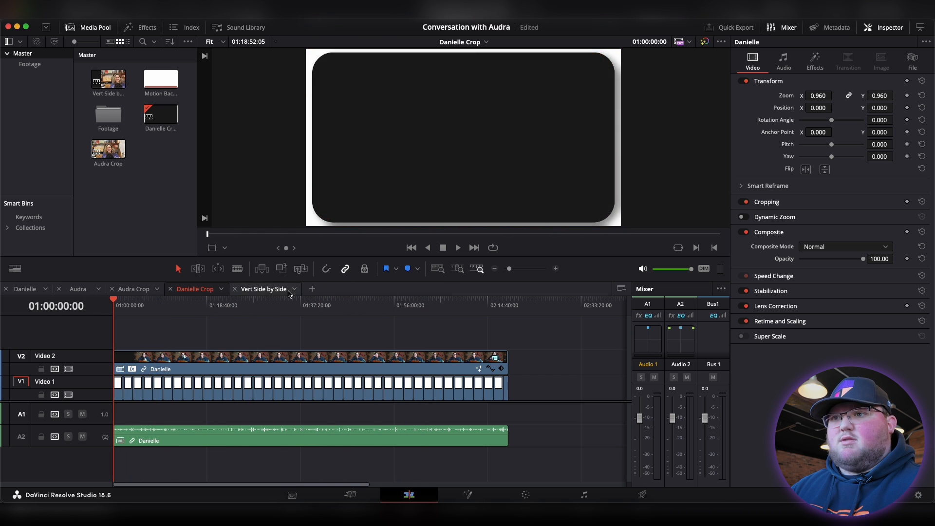
Compare the Vert Side by Side timeline with both crop timelines, parking its playhead at about 01:12:40:21.
left_click(263, 289)
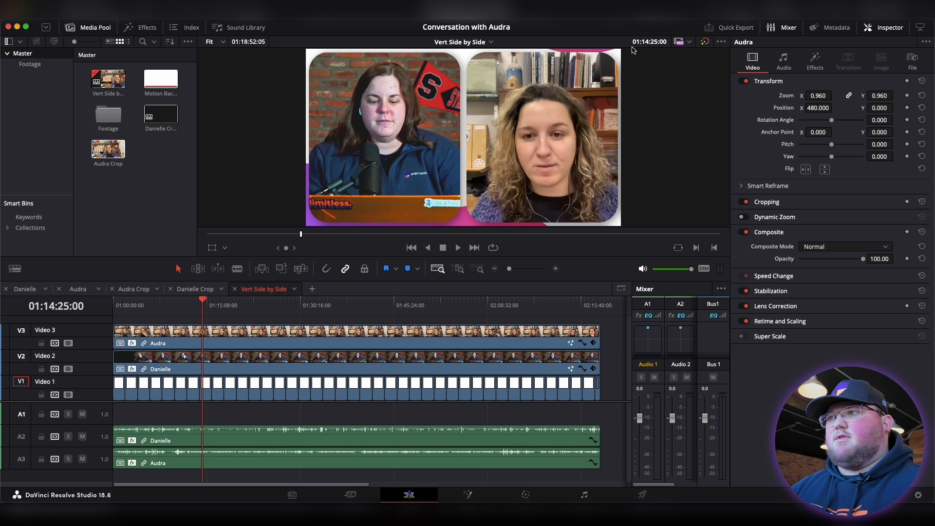
left_click_drag(195, 306, 76, 295)
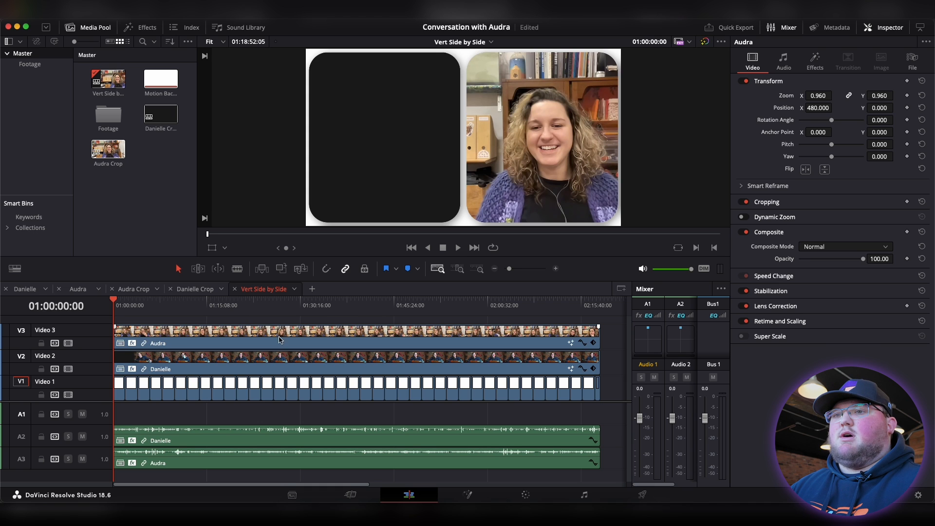
left_click(190, 288)
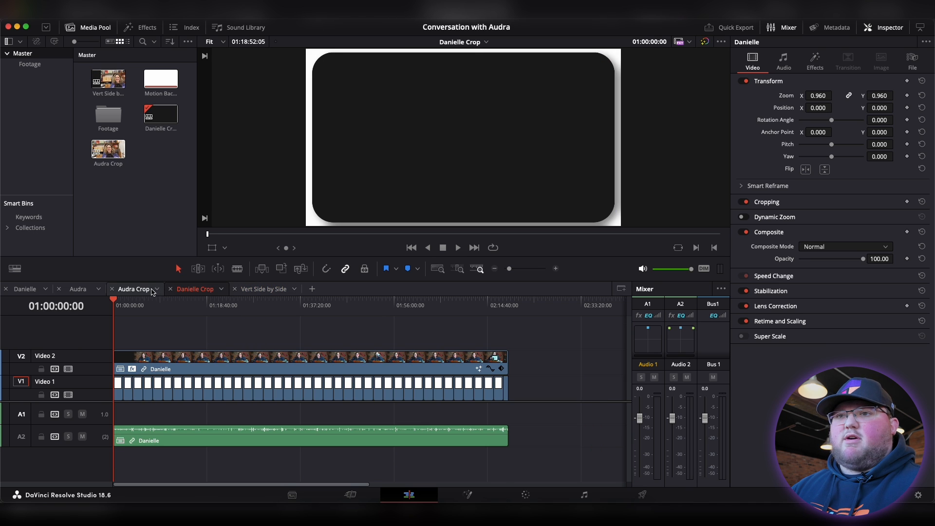
left_click(135, 289)
left_click(241, 289)
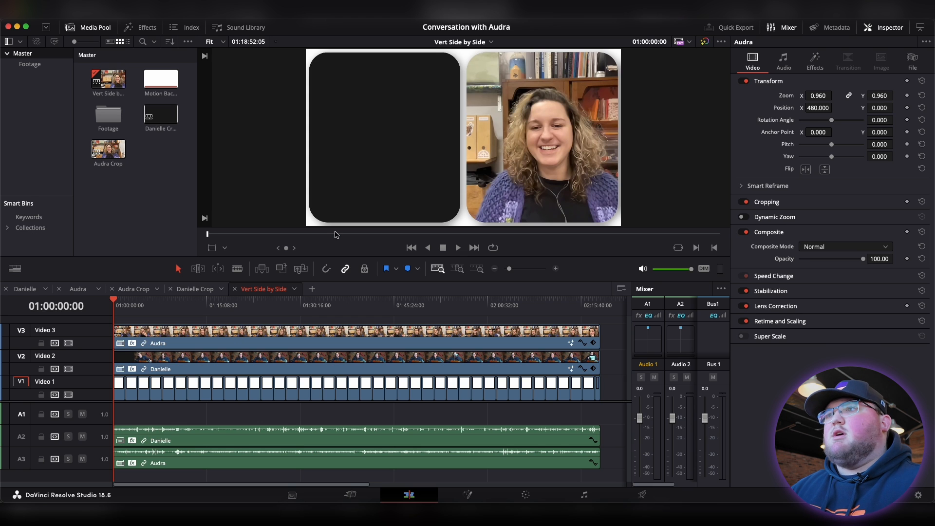
left_click_drag(197, 305, 194, 305)
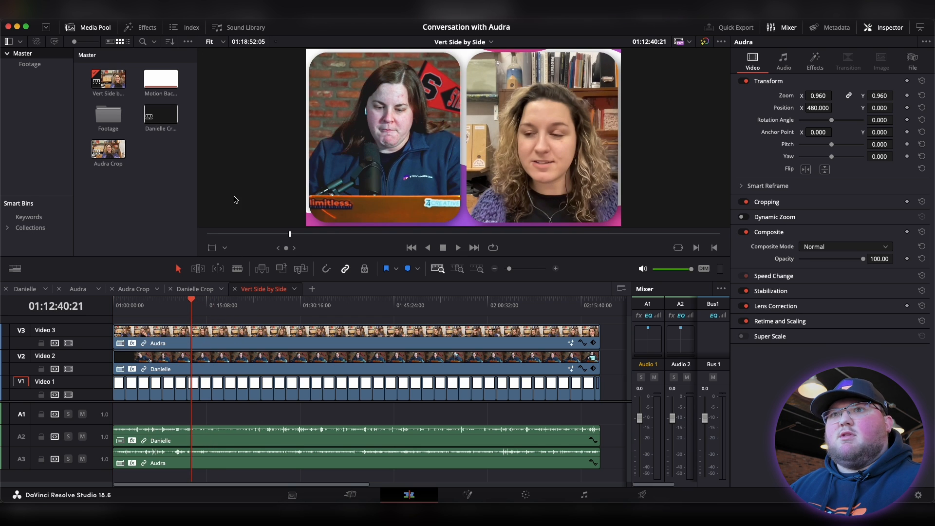
Start a new multicam clip from the Vert Side by Side timeline and the two crop timelines in the Master bin.
left_click(141, 173)
left_click(110, 80)
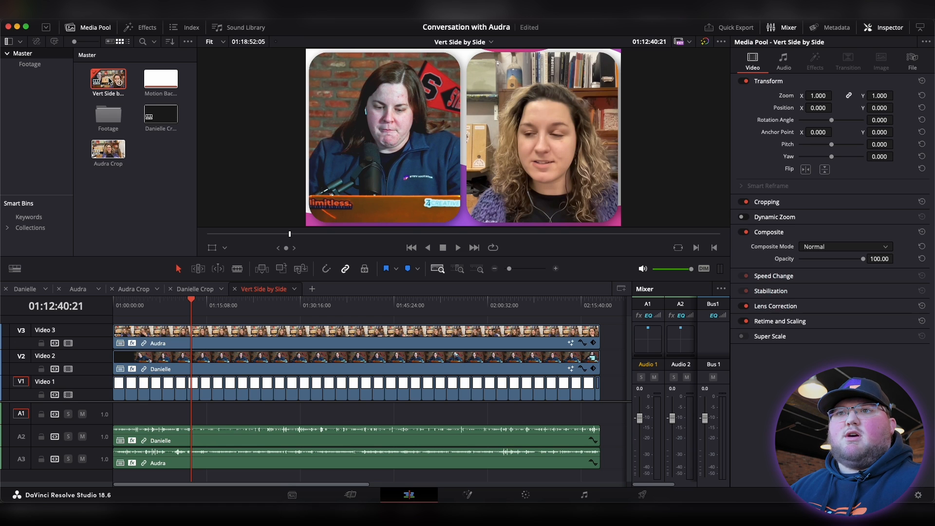
left_click(161, 114, "super")
left_click(104, 154, "super")
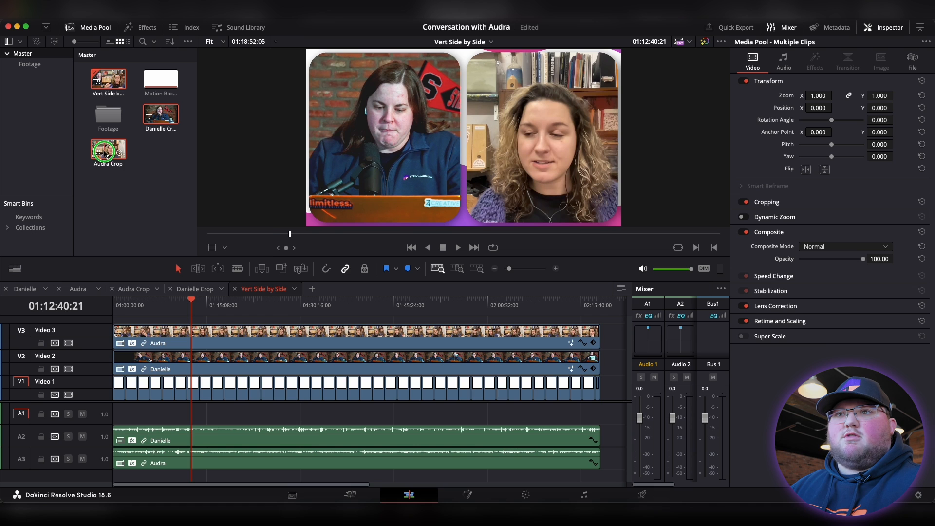
right_click(105, 154)
left_click(181, 187)
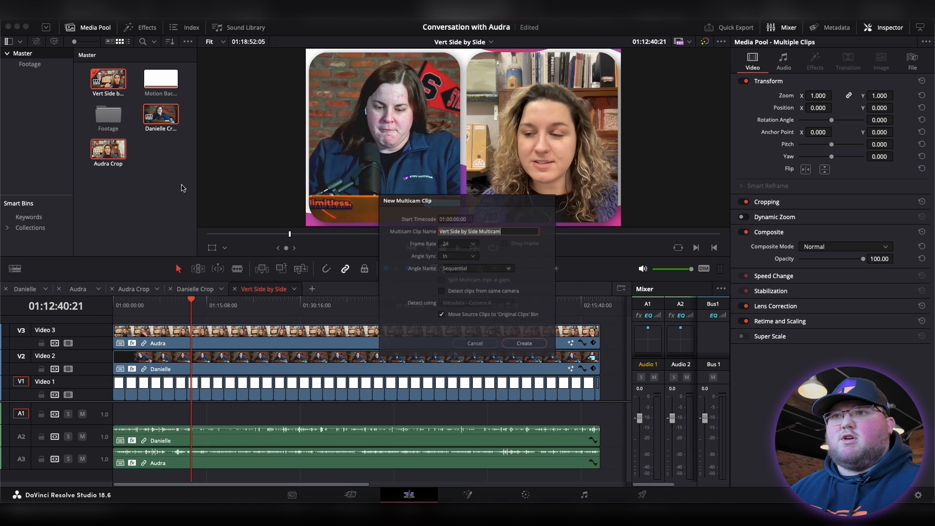
Shorten the new multicam clip's name to Multicam and create the clip.
left_click(481, 224)
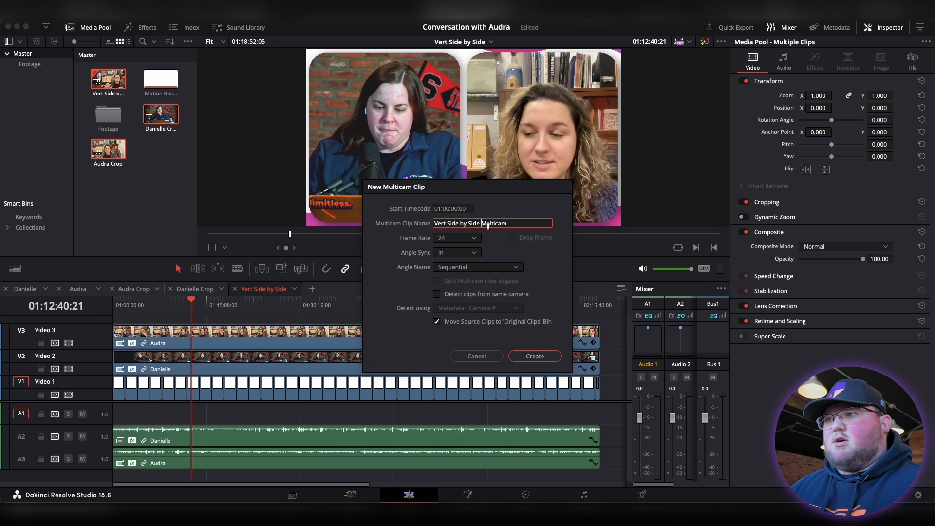
key("BackSpace")
key("BackSpace")
key("BackSpace")
key("BackSpace")
key("BackSpace")
key("BackSpace")
key("BackSpace")
key("BackSpace")
key("BackSpace")
key("BackSpace")
key("BackSpace")
key("BackSpace")
key("BackSpace")
key("BackSpace")
key("BackSpace")
key("BackSpace")
key("BackSpace")
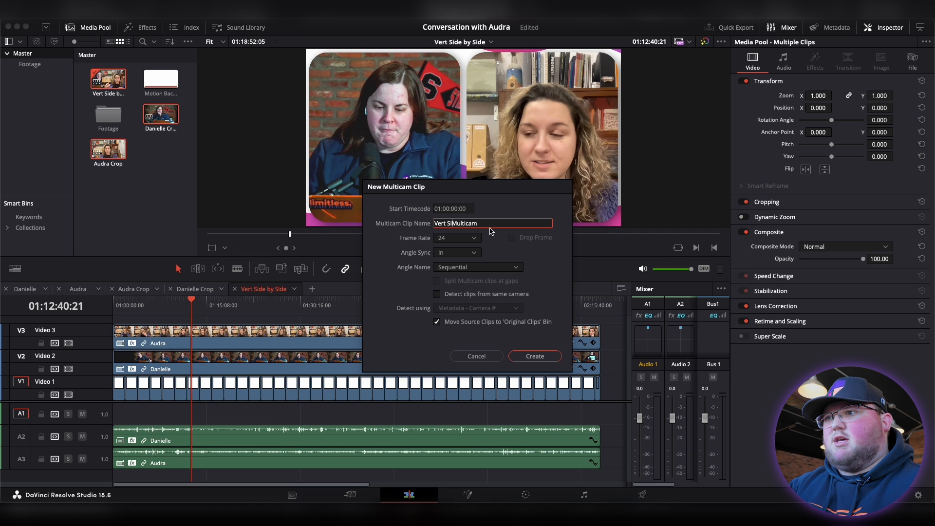
key("BackSpace")
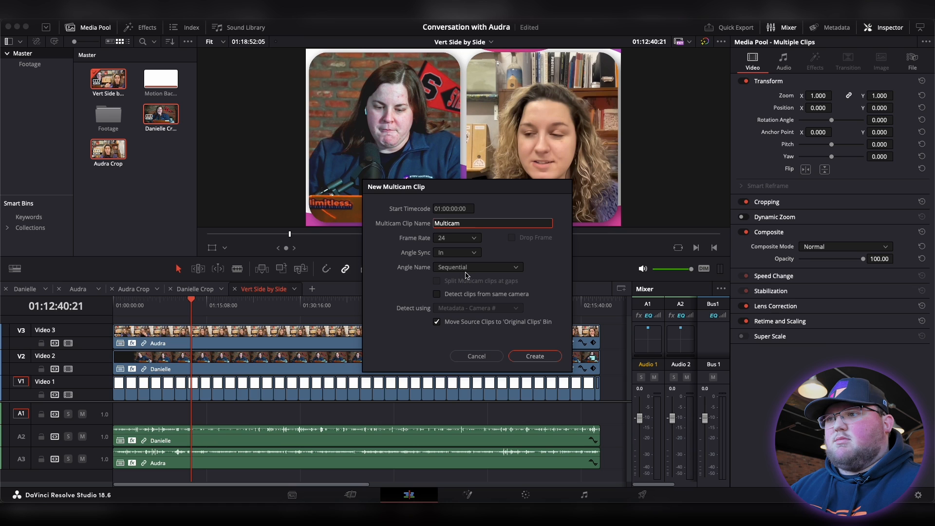
left_click(557, 357)
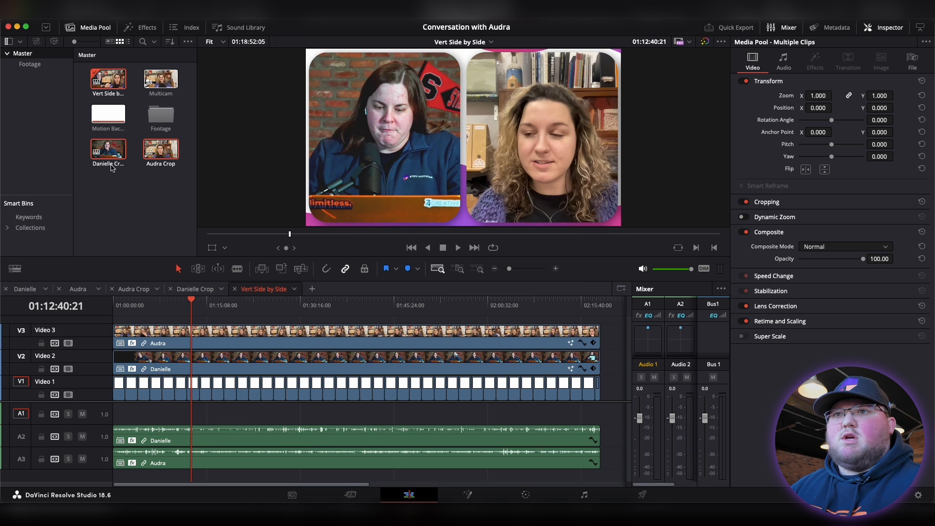
Start a new timeline in the Master bin and name it Main Timeline.
left_click(131, 213)
right_click(131, 213)
mouse_move(176, 220)
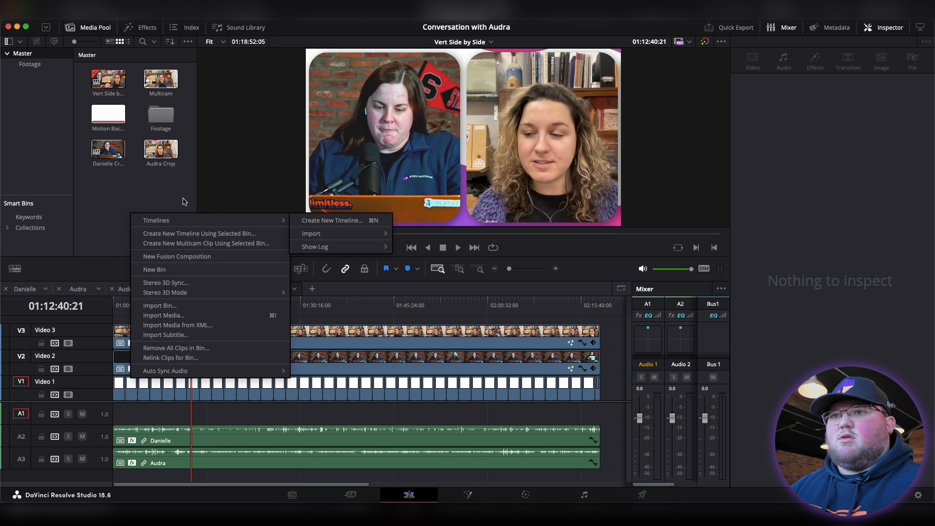
left_click(352, 225)
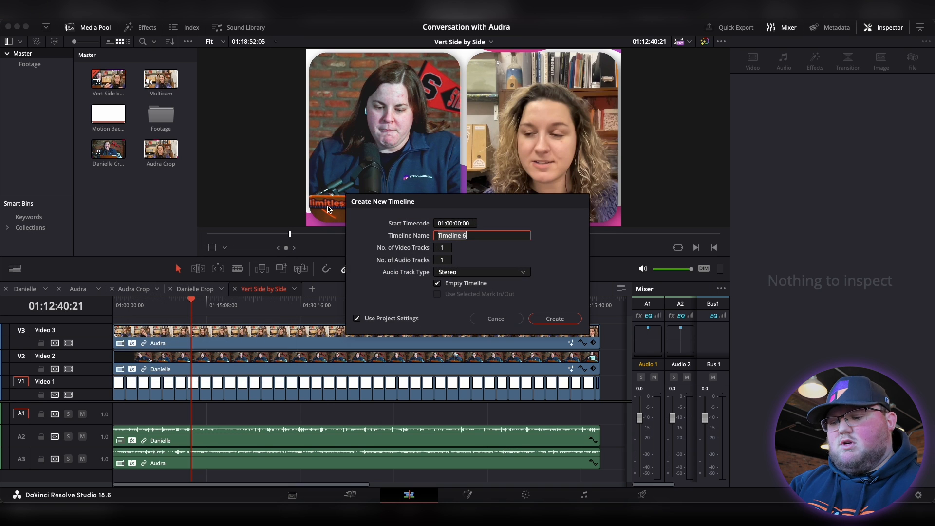
key("BackSpace")
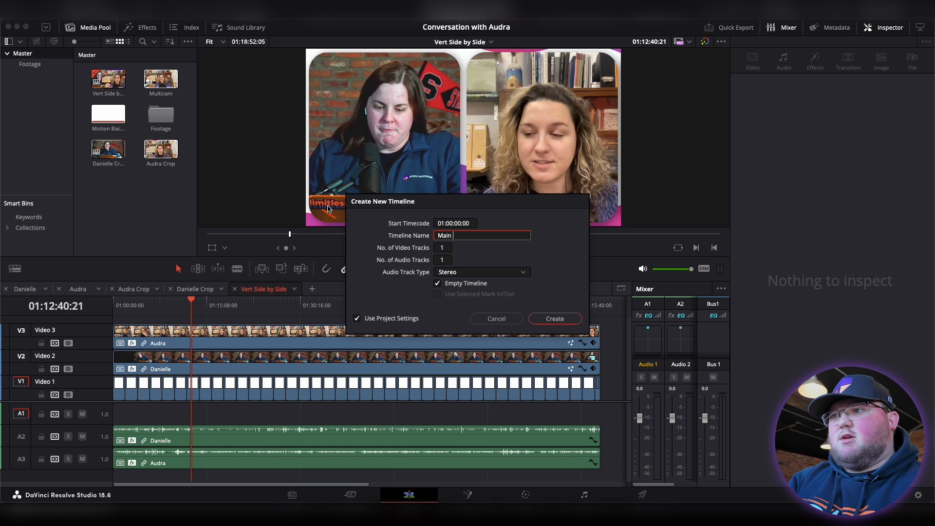
type("Main Timeline")
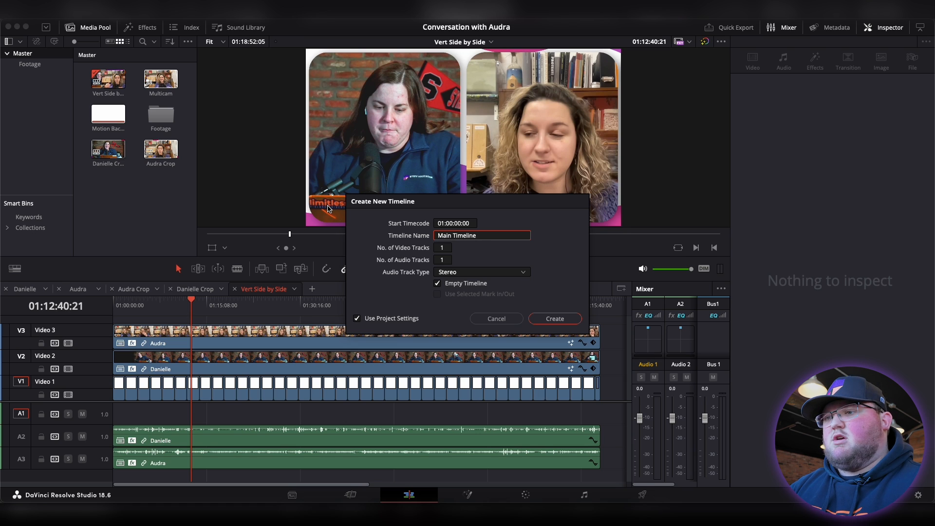
Give Main Timeline 4 video and 4 audio tracks, turn off the project settings, check its format, and create it.
left_click_drag(448, 245, 449, 260)
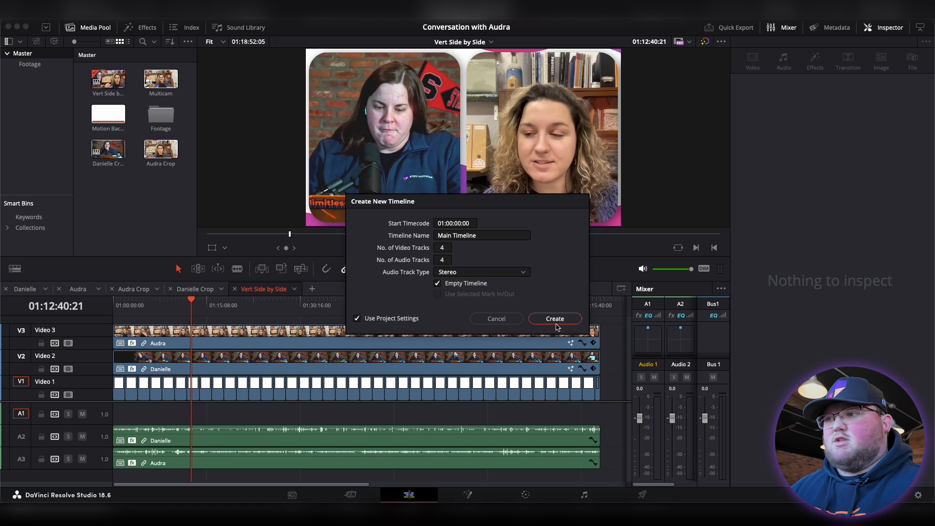
left_click(358, 319)
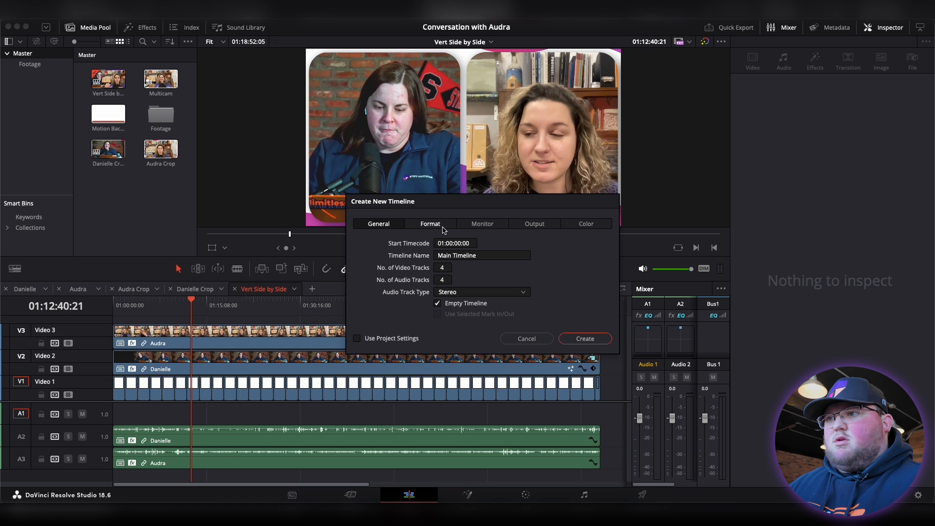
left_click(439, 226)
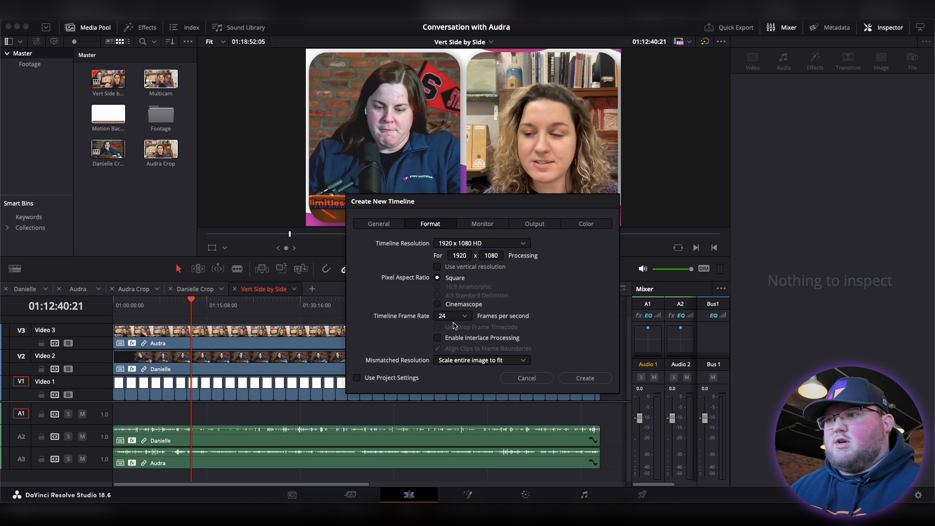
left_click(385, 224)
left_click(600, 339)
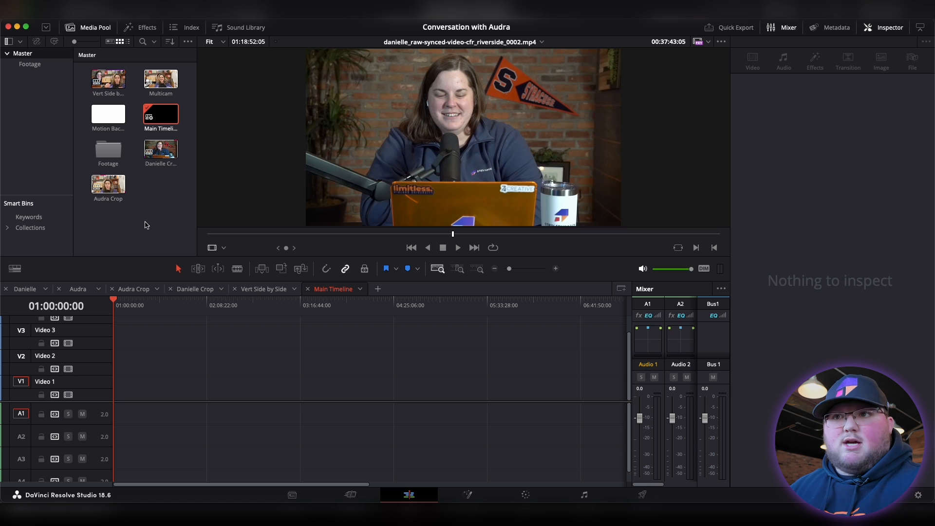
Place the Multicam clip on the first video and audio tracks at the start of Main Timeline, and check it by scrubbing.
left_click_drag(160, 79, 117, 414)
left_click(159, 387)
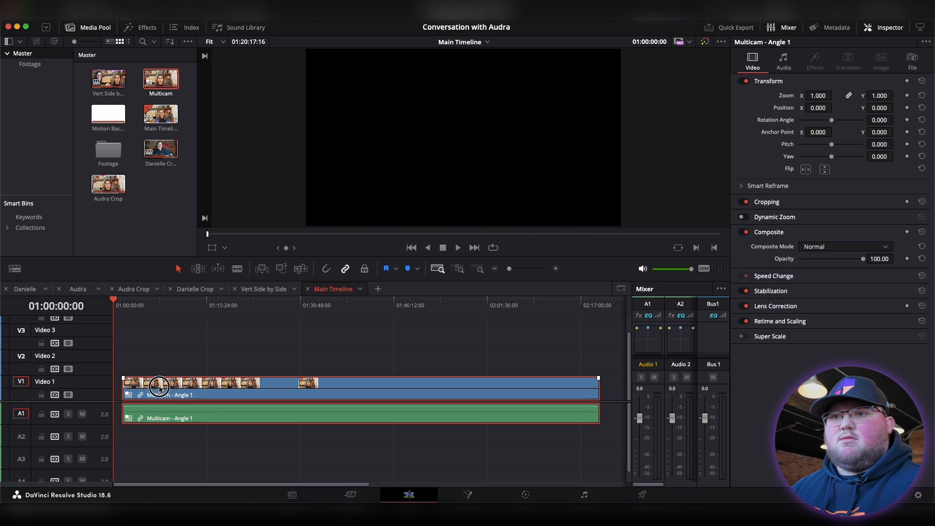
left_click_drag(160, 387, 151, 388)
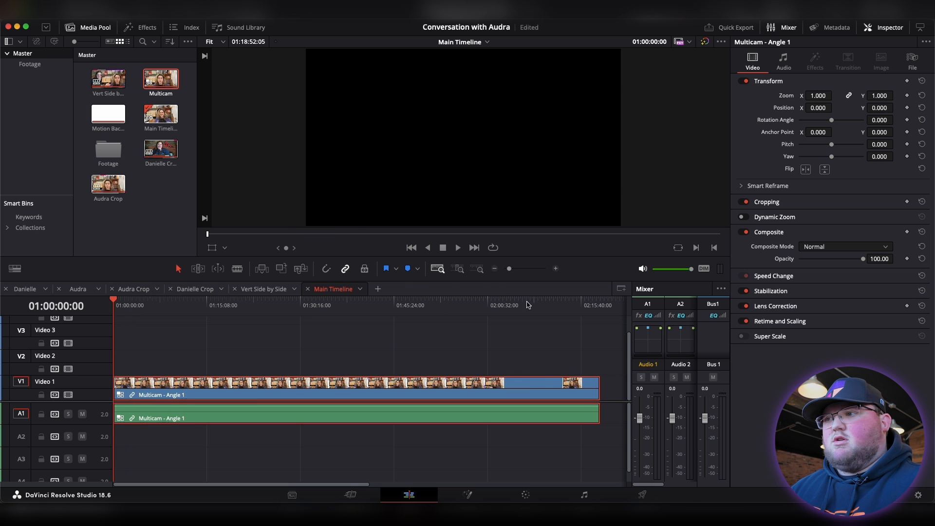
left_click(588, 317)
left_click_drag(589, 306, 9, 322)
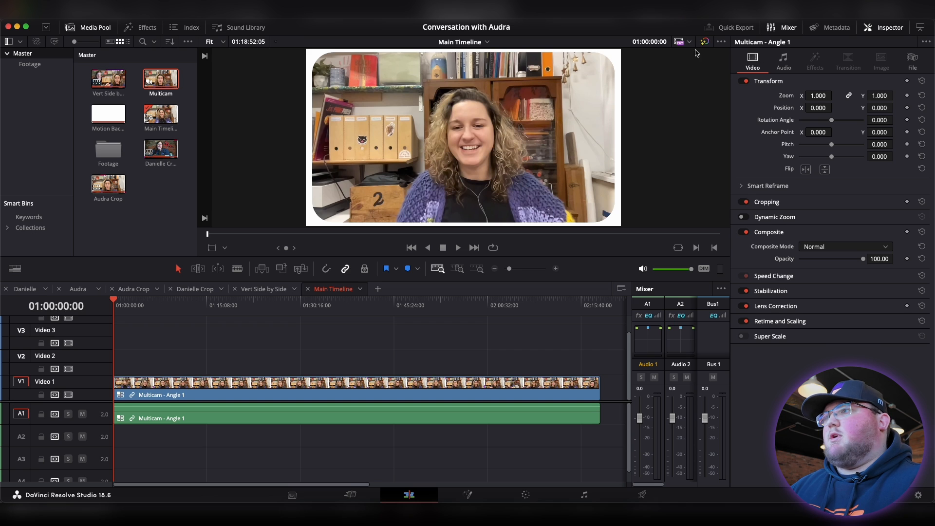
Hide the Inspector to make more room for the viewer and timeline.
left_click(885, 31)
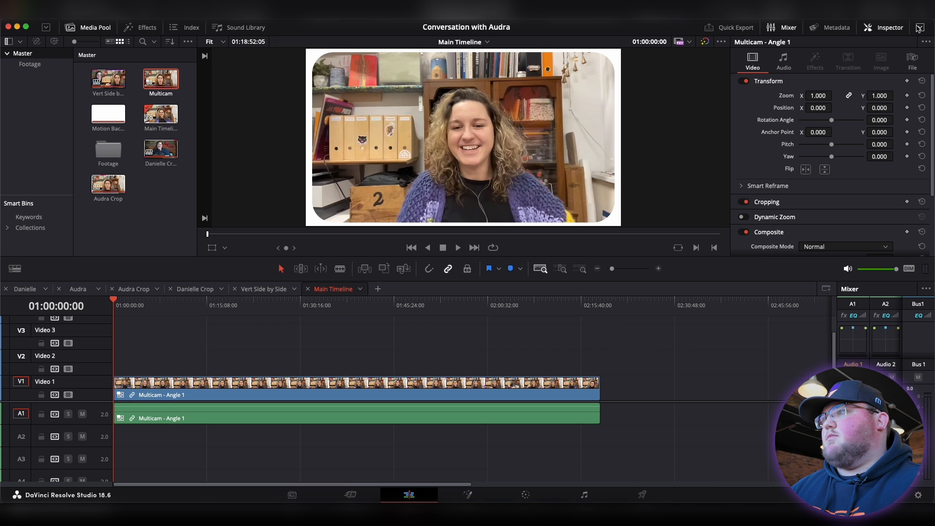
left_click(884, 29)
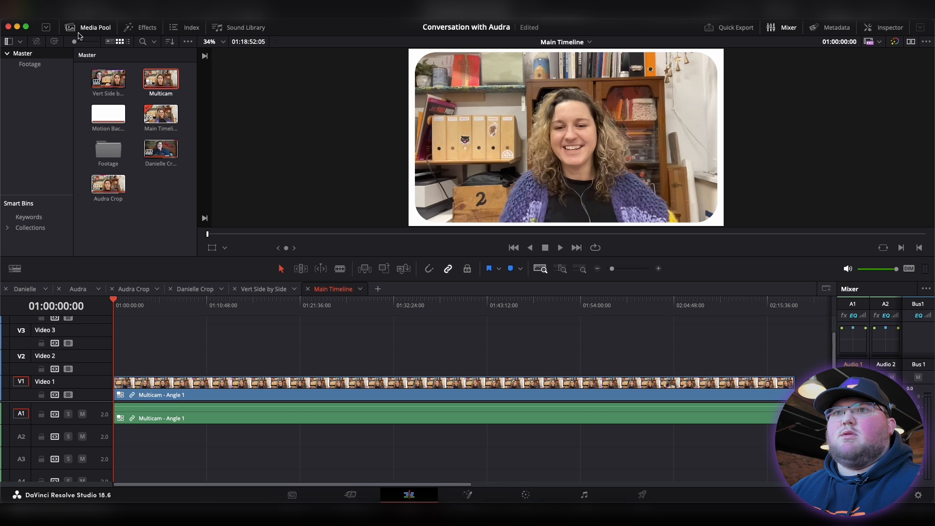
Show the source viewer beside the timeline viewer and switch it to Multicam mode.
left_click(913, 42)
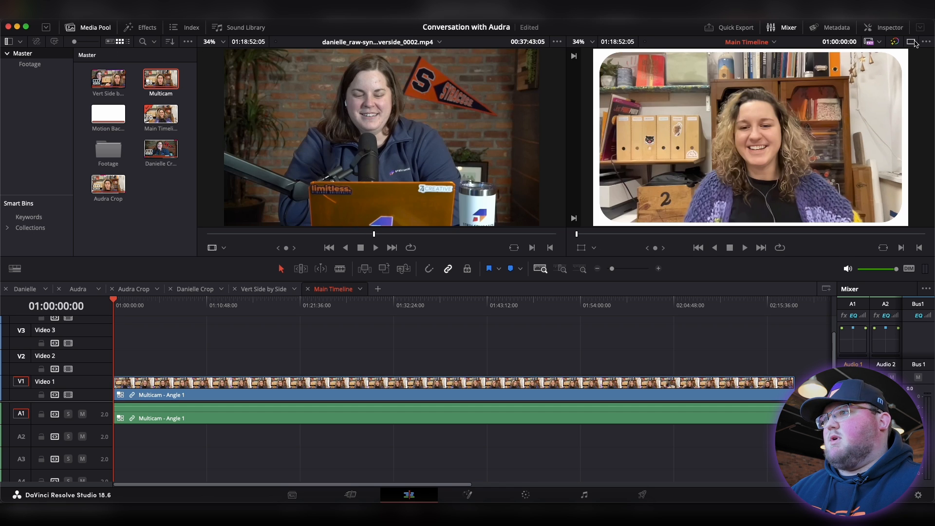
left_click(223, 249)
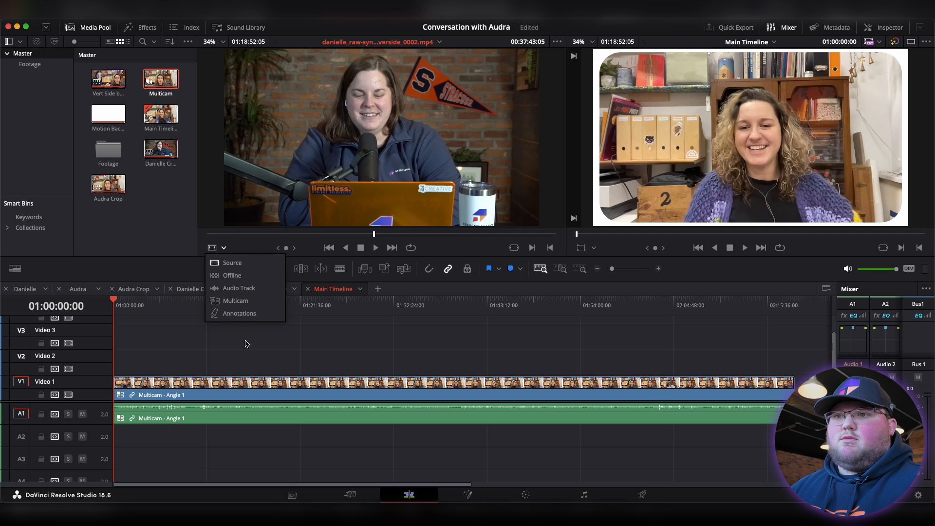
left_click(236, 300)
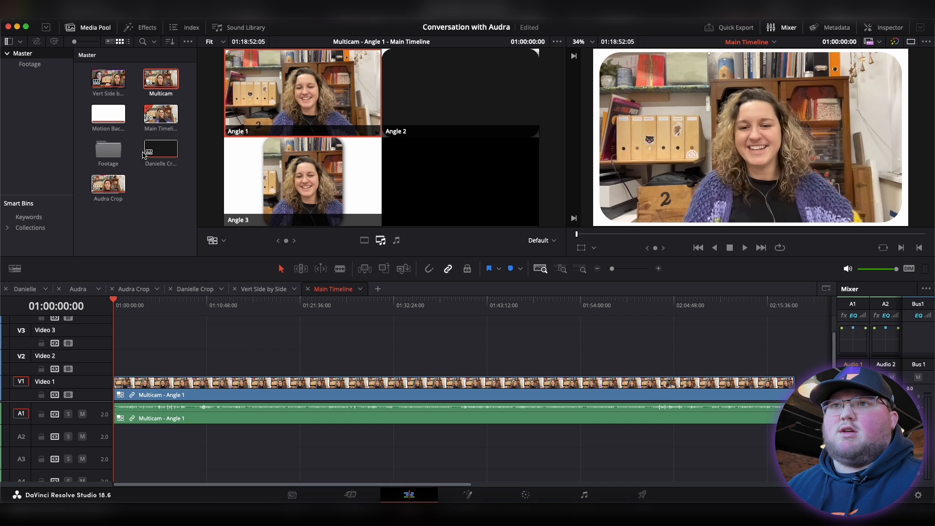
Open the Multicam clip in the timeline, swap Vert Side by Side onto V1 and the V1 crop clip onto V3, and return to Main Timeline.
right_click(156, 81)
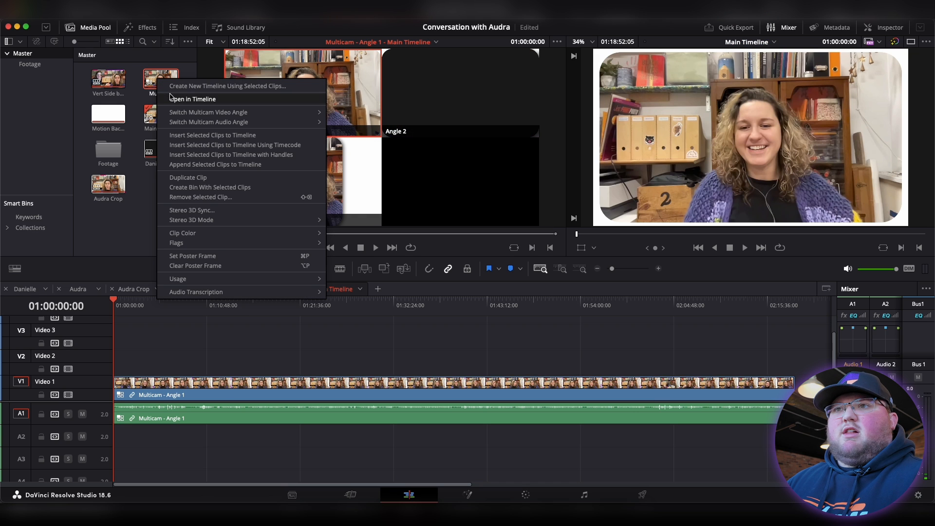
left_click(173, 99)
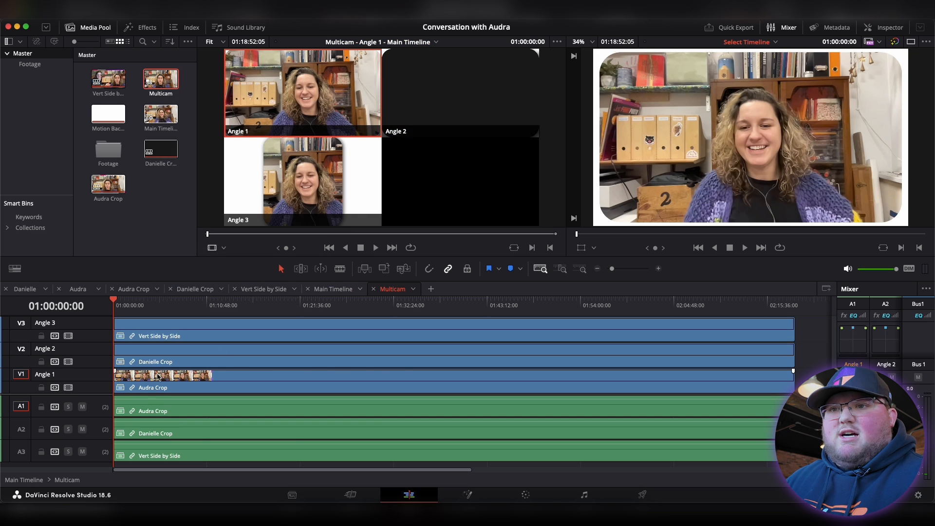
key("shift+z")
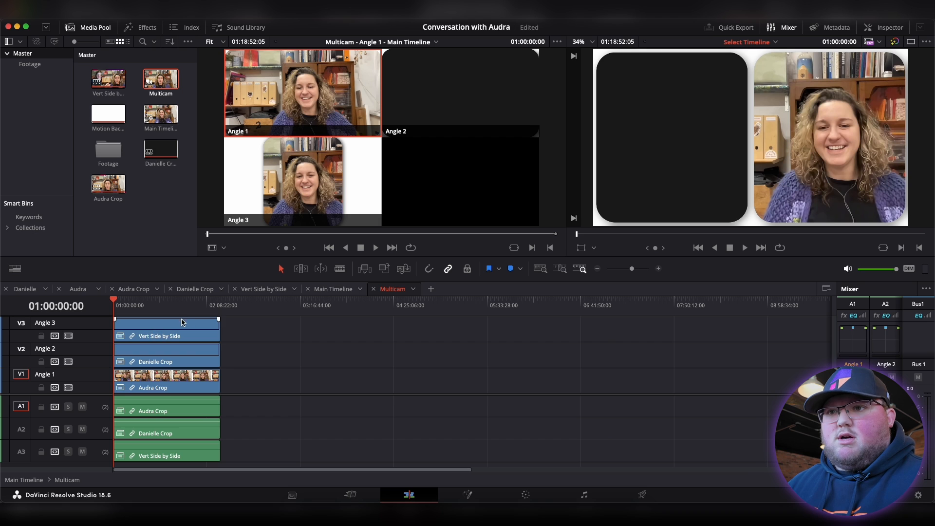
scroll(185, 346, "down", 3)
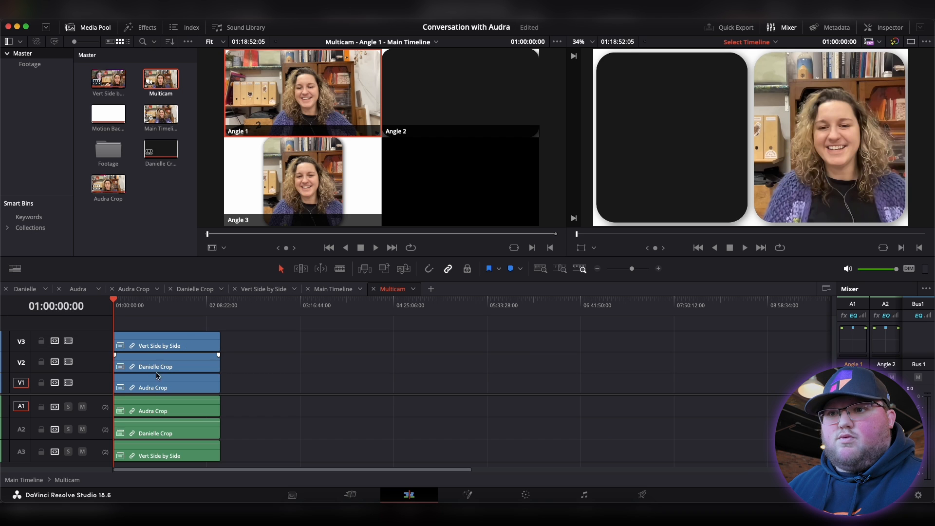
left_click_drag(154, 387, 149, 316)
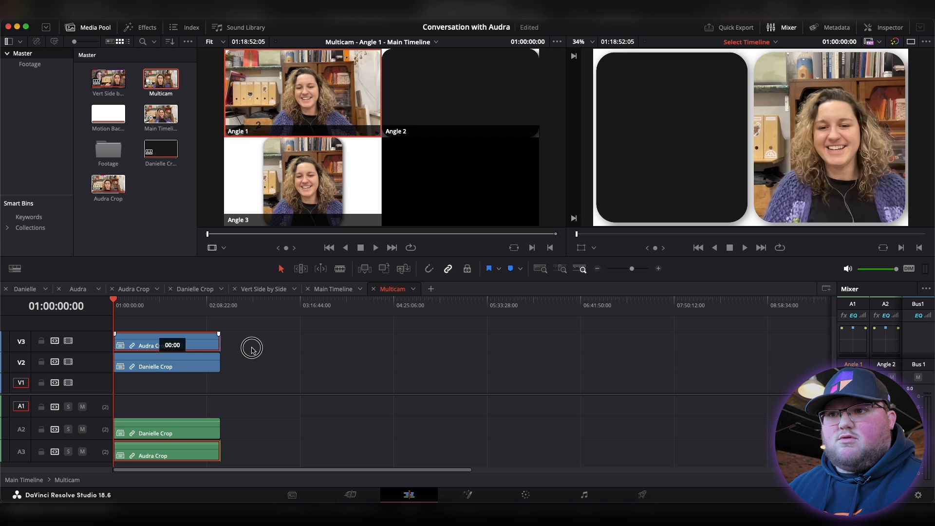
key("alt+Up")
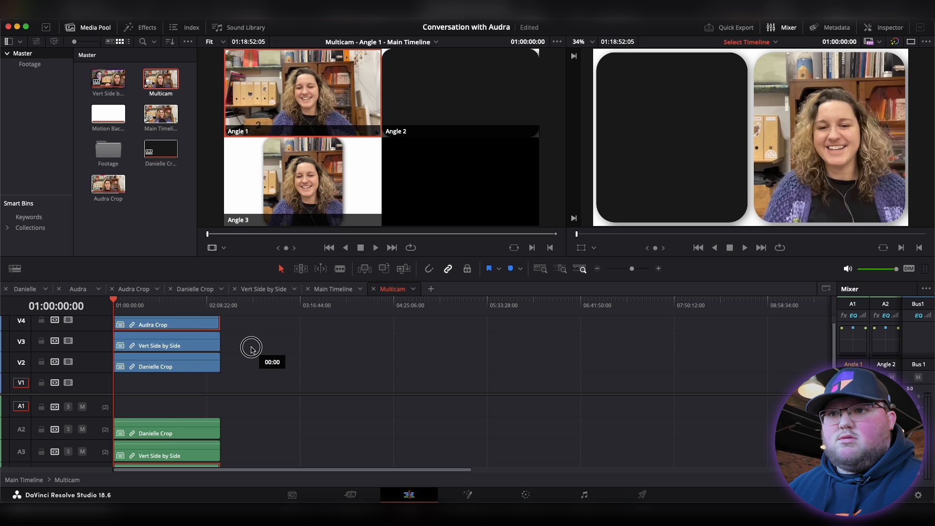
left_click_drag(251, 348, 206, 329)
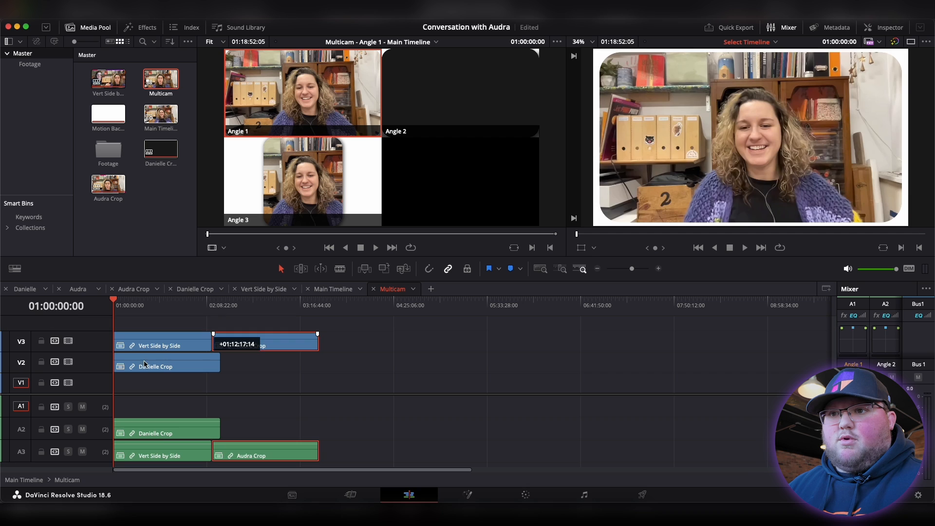
key("super+z")
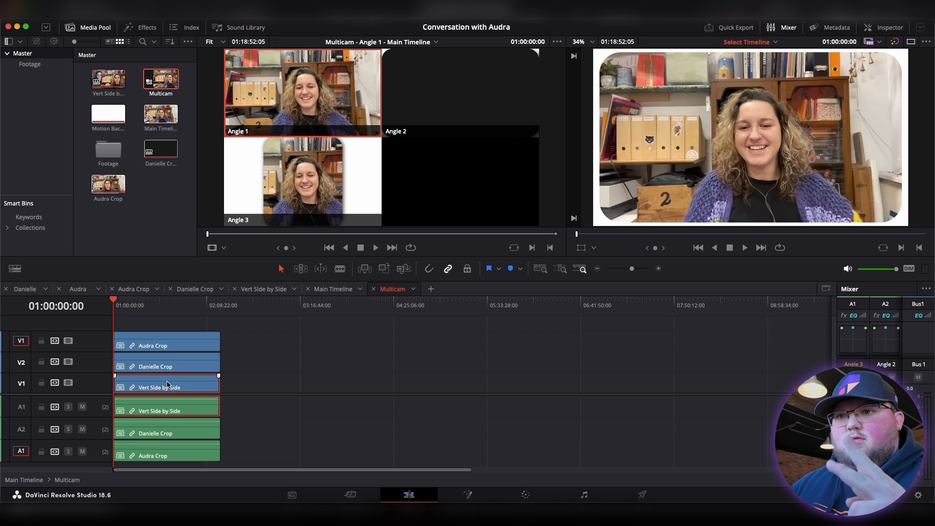
left_click(341, 289)
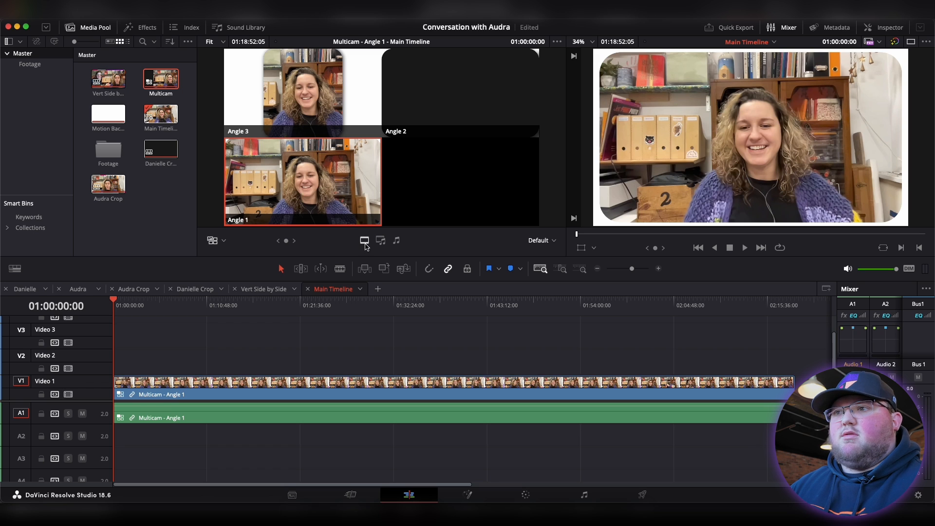
Open the Vert Side by Side timeline and examine its audio tracks in the widened Fairlight mixer before returning to editing.
left_click(258, 288)
key("super+equal")
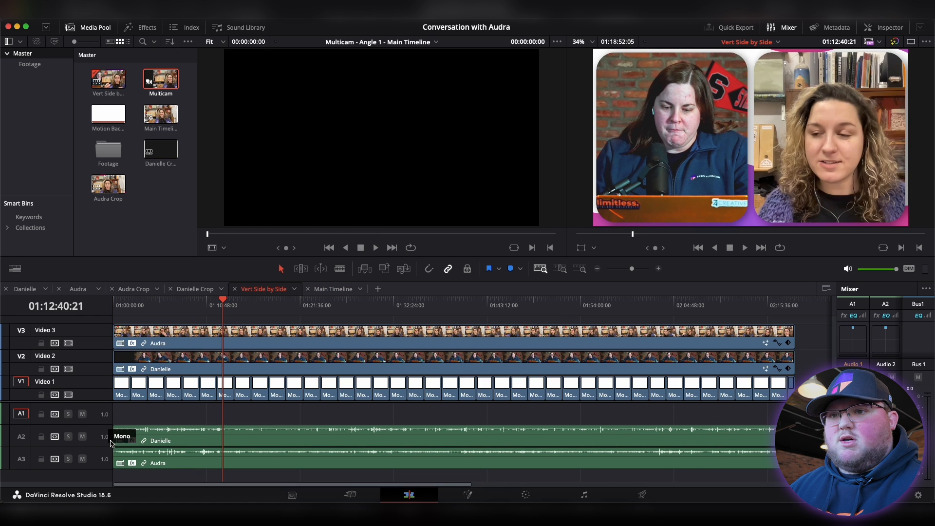
left_click(161, 436)
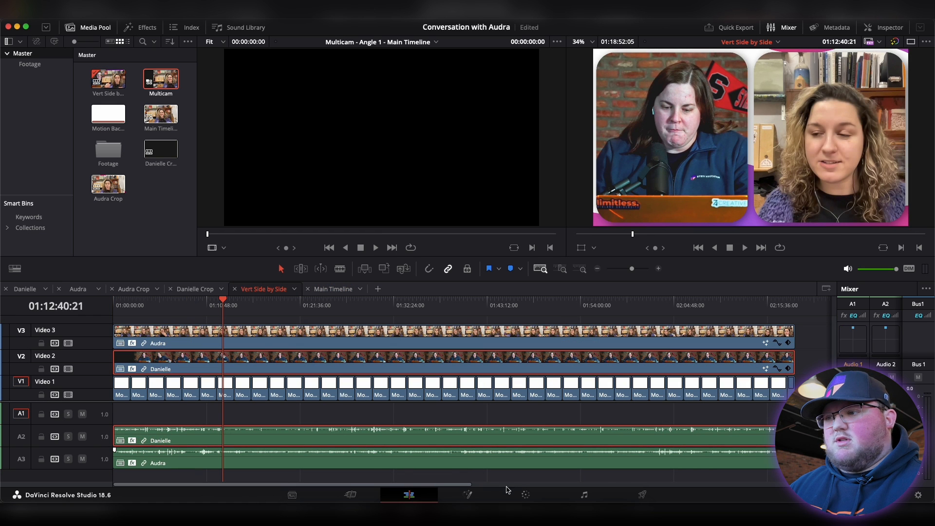
left_click(584, 494)
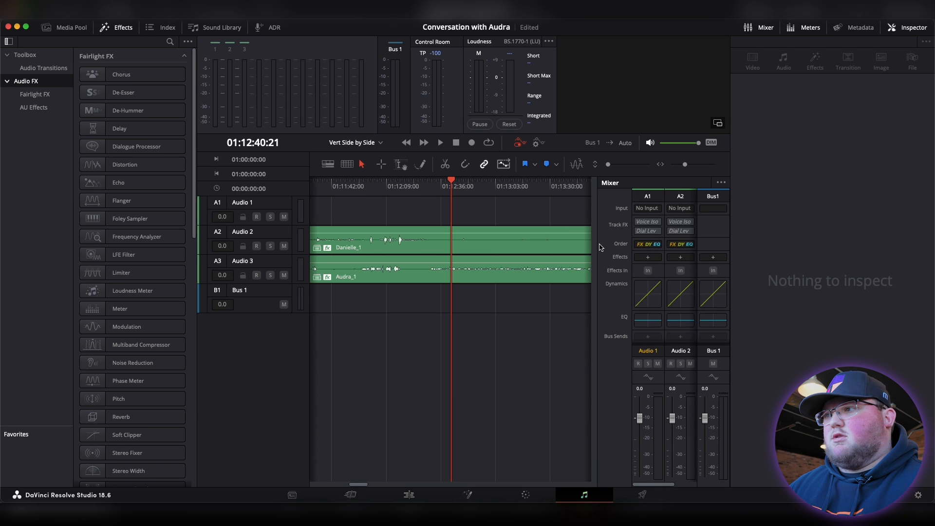
left_click_drag(597, 244, 532, 242)
scroll(657, 282, "down", 2)
scroll(658, 283, "up", 2)
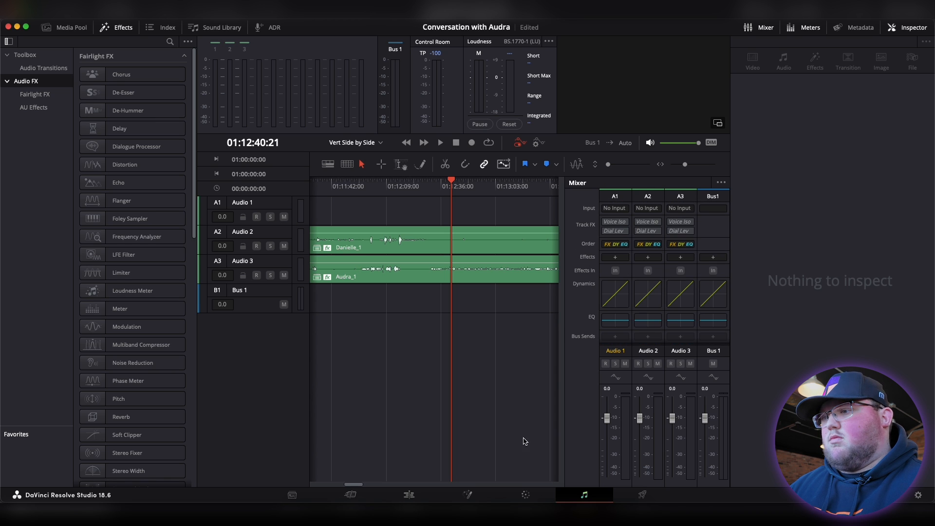
left_click(408, 494)
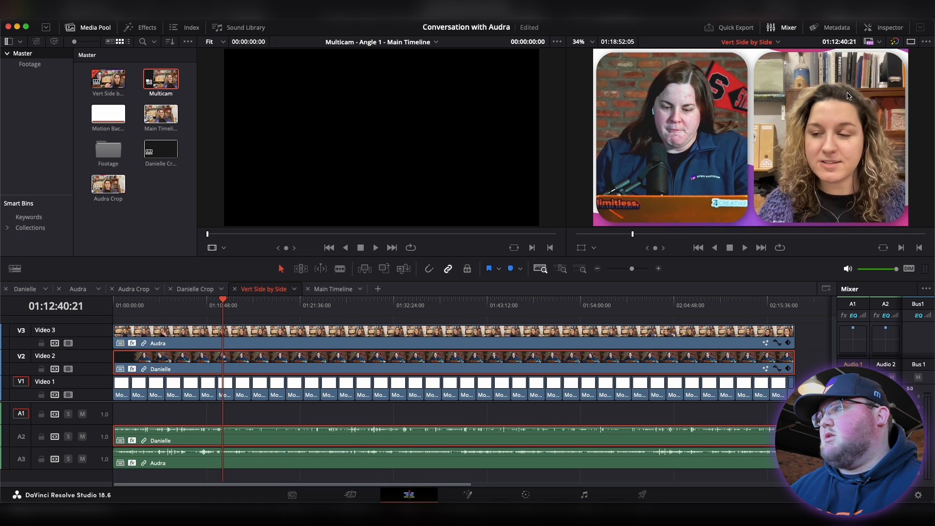
Review the volume and Dialogue Leveler settings of the A2 and A3 audio clips in the Inspector.
left_click(871, 28)
left_click(790, 65)
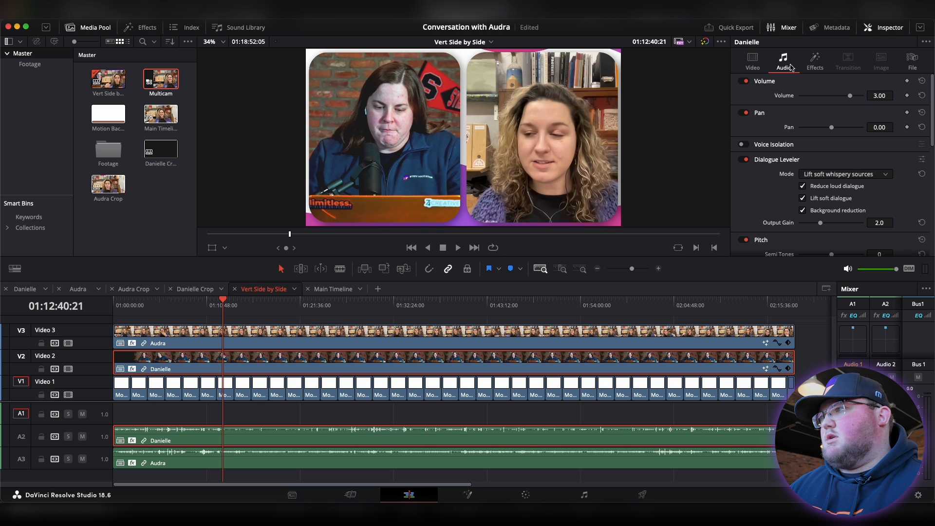
scroll(778, 179, "down", 1)
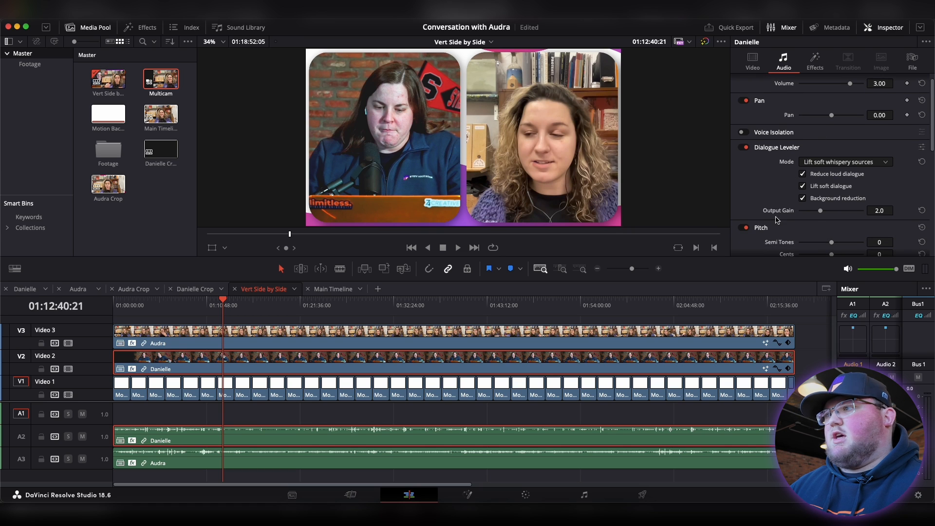
scroll(777, 217, "down", 1)
scroll(773, 204, "up", 2)
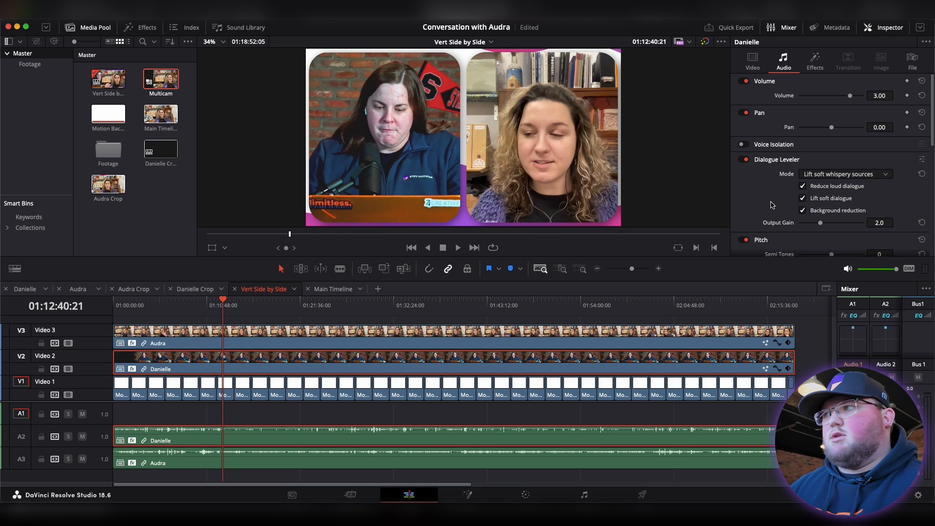
left_click(242, 468)
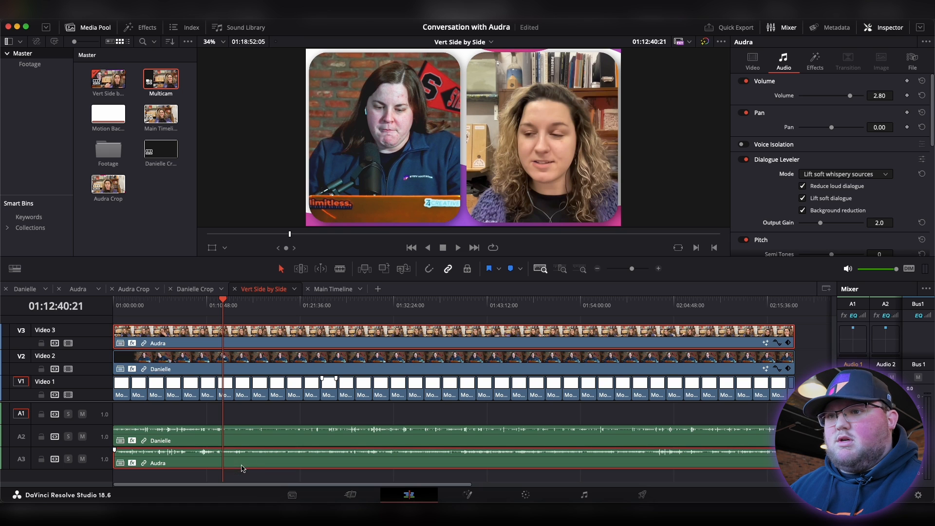
Check the Normalize Audio Level options for the A2 audio clip, and leave without applying them.
left_click(299, 421)
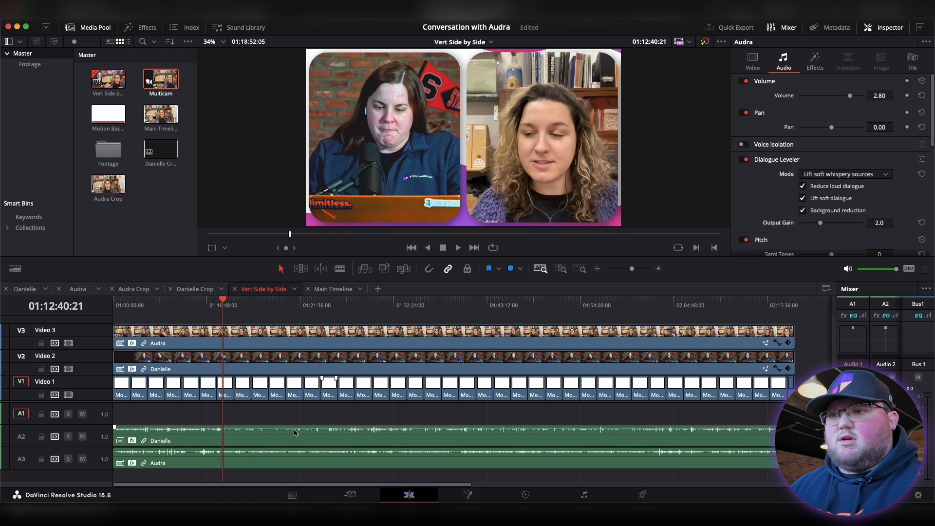
right_click(290, 430)
left_click(351, 327)
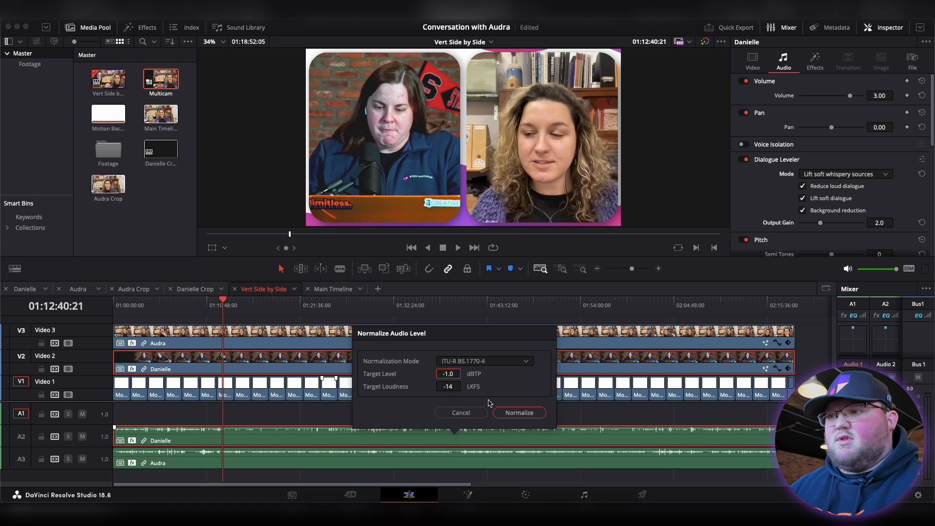
left_click(466, 412)
left_click(465, 413)
Return the playhead to the start of the Vert Side by Side timeline.
key("super+b")
left_click_drag(212, 306, 96, 313)
key("super+z")
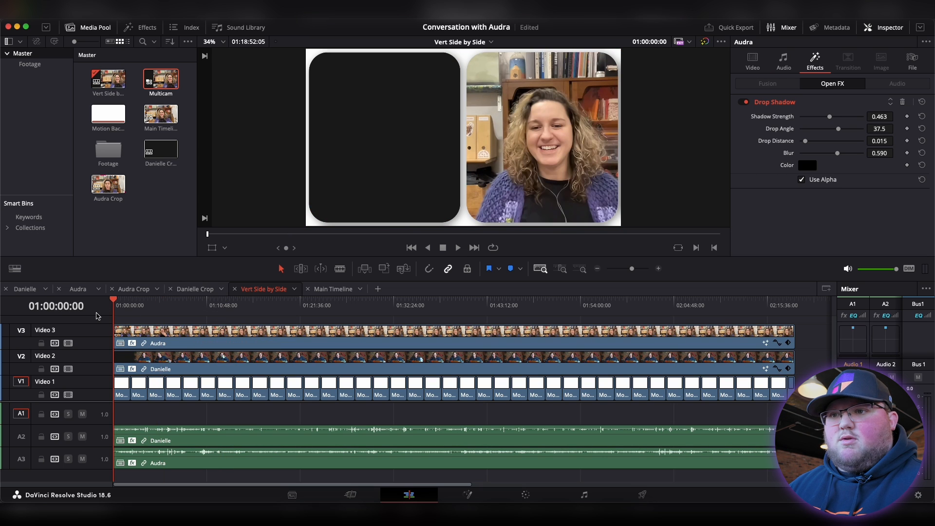
left_click_drag(256, 311, 91, 314)
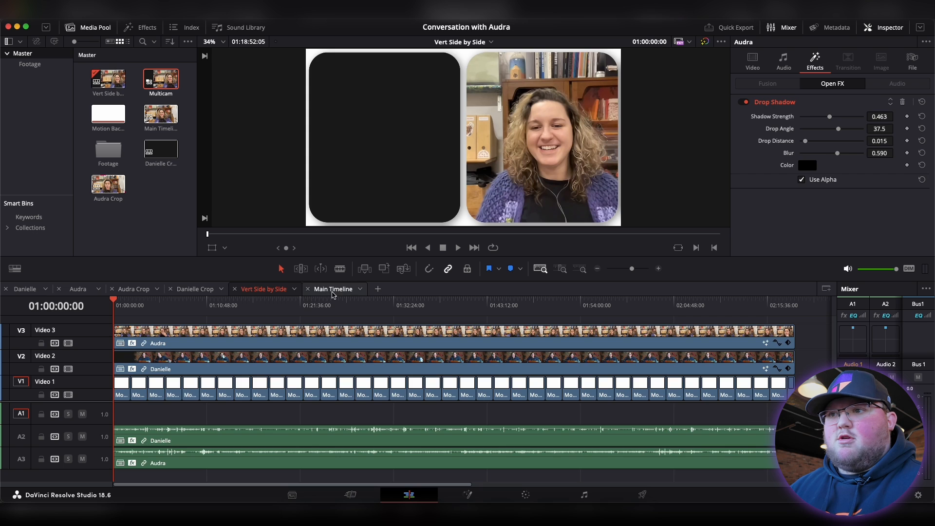
Switch to Main Timeline and close the four speaker and crop timelines, keeping Vert Side by Side and Main Timeline open.
left_click(333, 288)
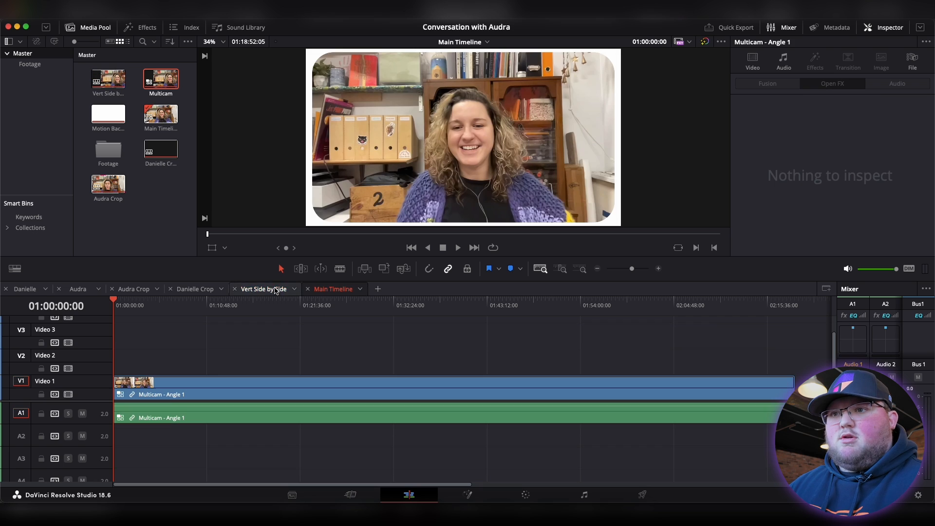
left_click(5, 289)
left_click(6, 289)
left_click(6, 289)
left_click(5, 289)
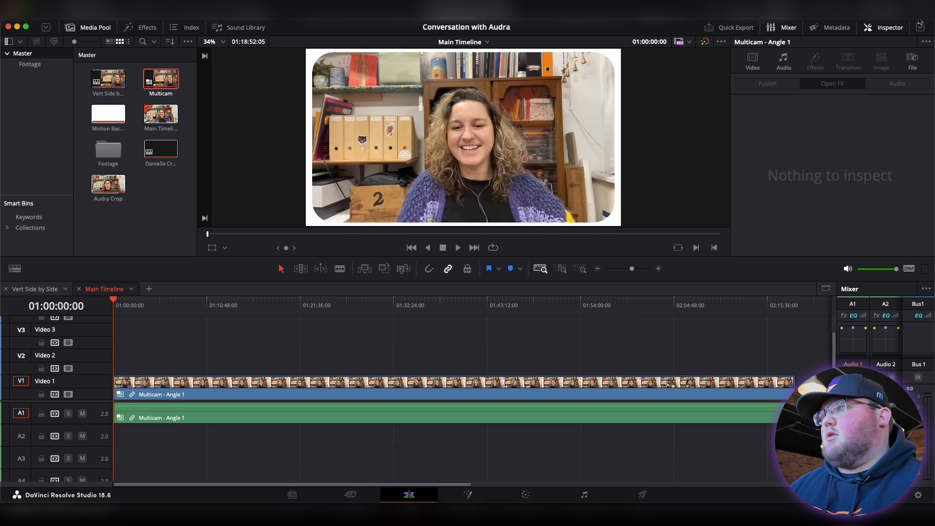
Hide the Inspector to bring back the dual viewers, and display the multicam angles in the source viewer.
left_click(869, 27)
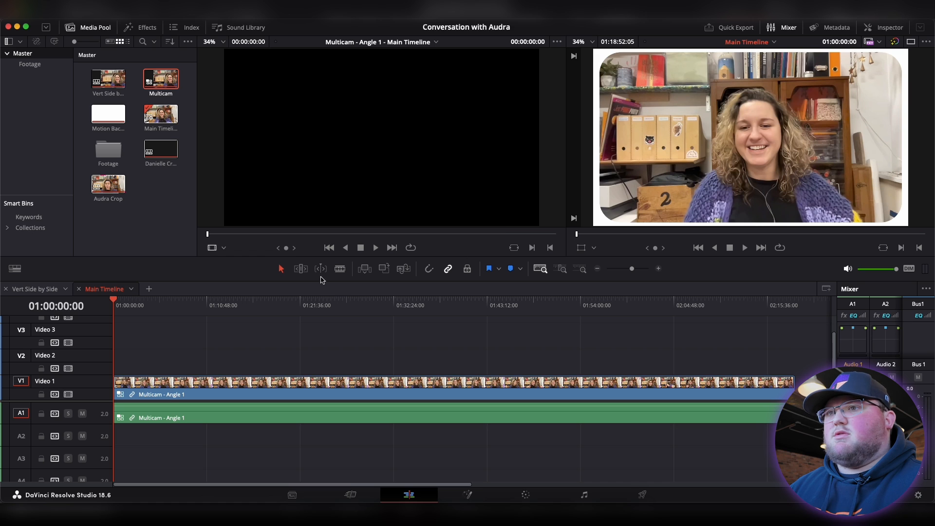
left_click(224, 248)
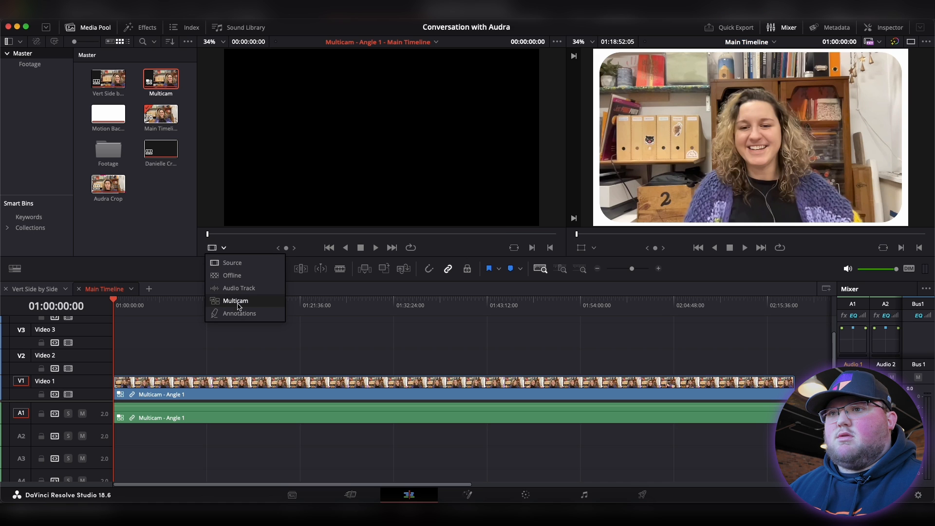
left_click(239, 306)
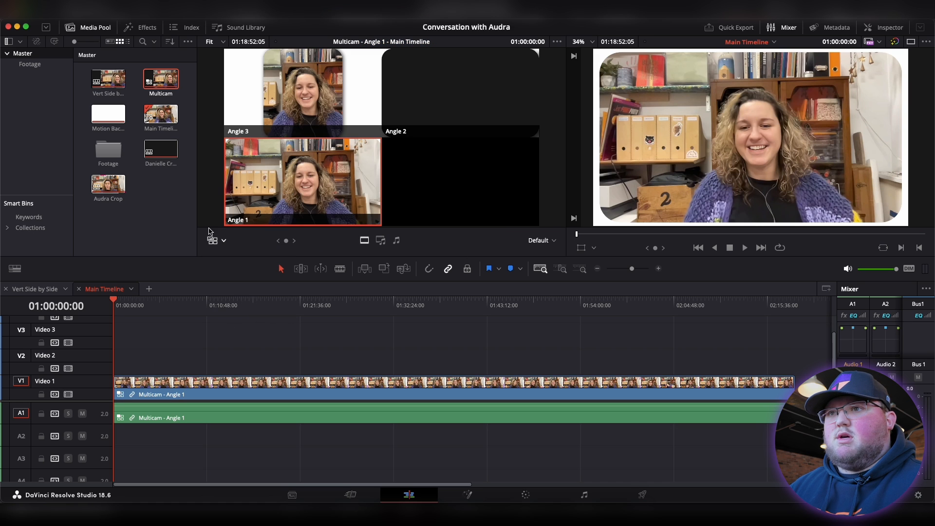
Set the Multicam clip in Main Timeline to Angle 1.
right_click(165, 393)
mouse_move(237, 361)
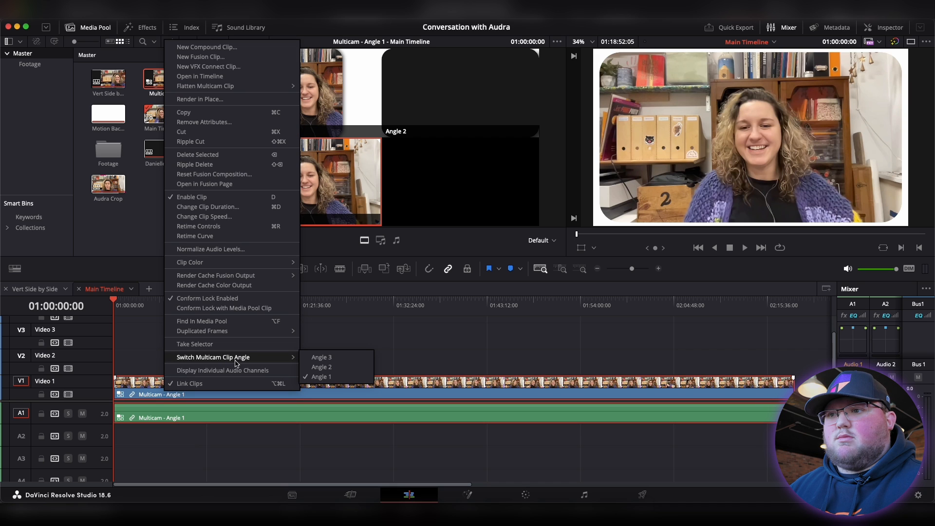
left_click(320, 377)
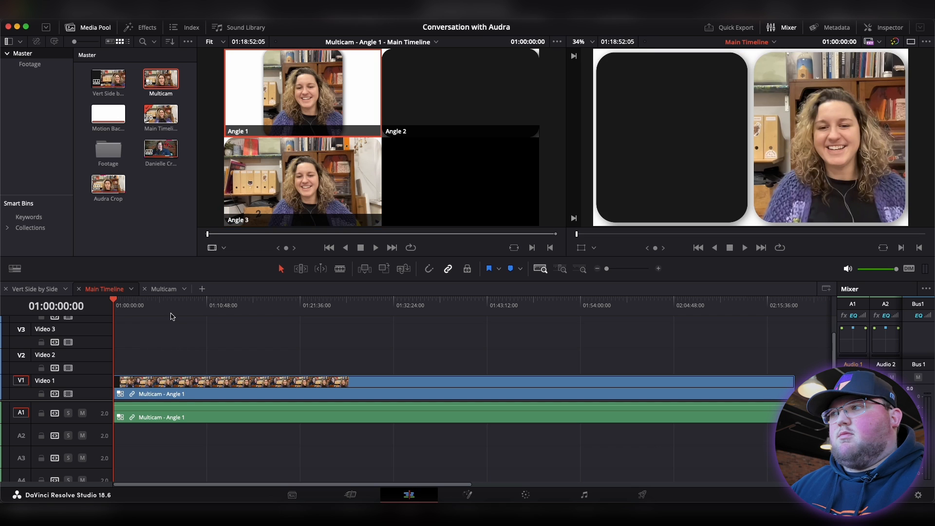
Move the Main Timeline playhead to 01:05:10:16 and set the source viewer to Multicam to show its angles there.
left_click_drag(171, 314, 157, 315)
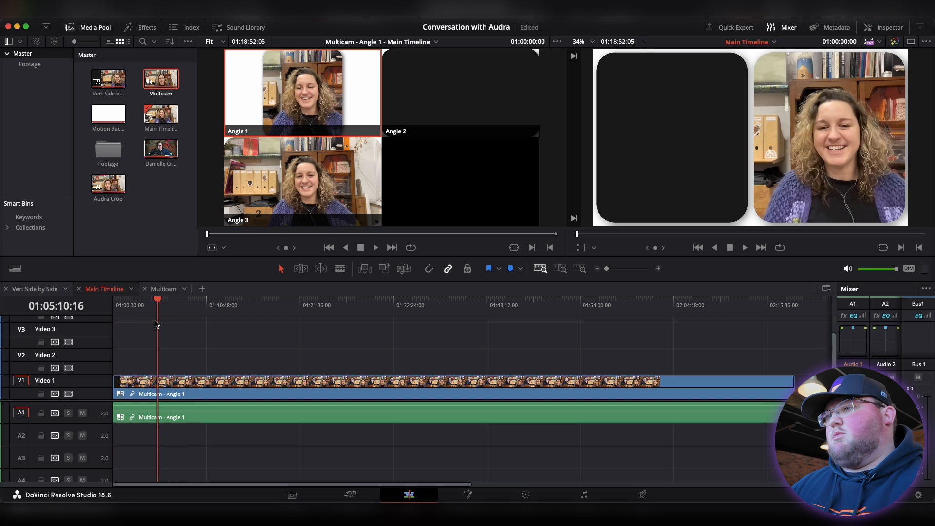
left_click(221, 248)
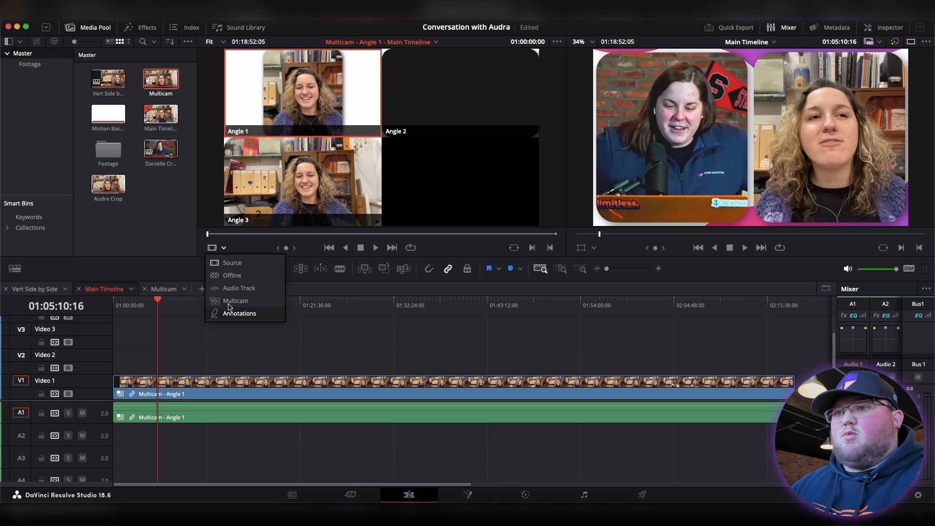
left_click(229, 313)
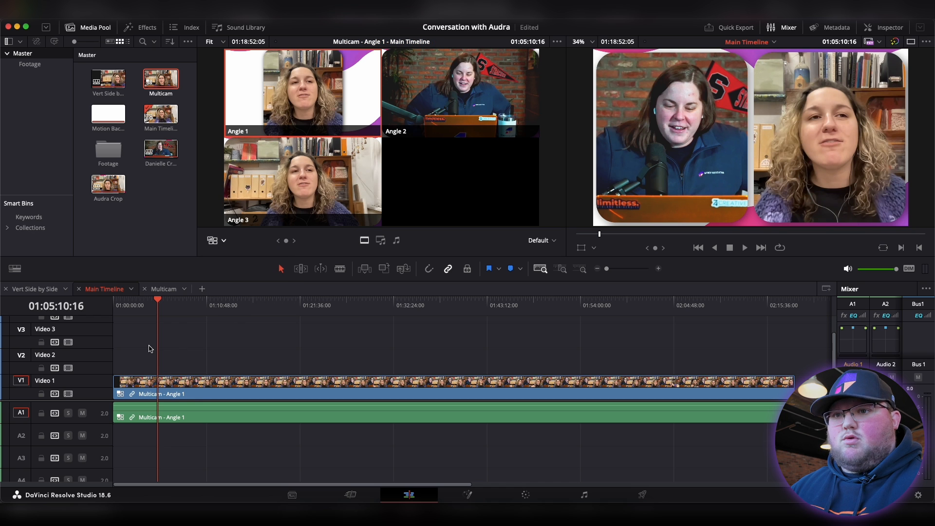
Return the Main Timeline playhead to the start, and move it to 01:01:26:02.
scroll(215, 349, "up", 5)
scroll(215, 349, "down", 2)
scroll(214, 349, "up", 2)
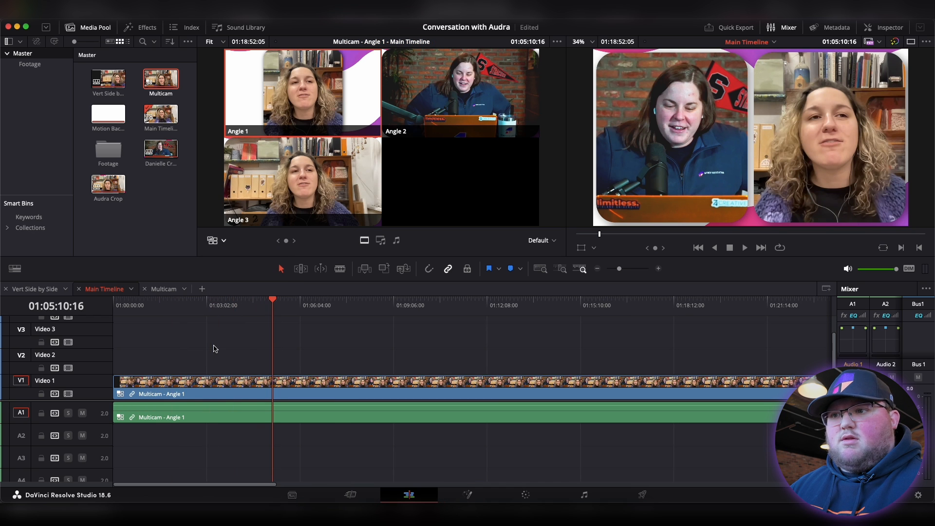
left_click_drag(237, 302, 94, 304)
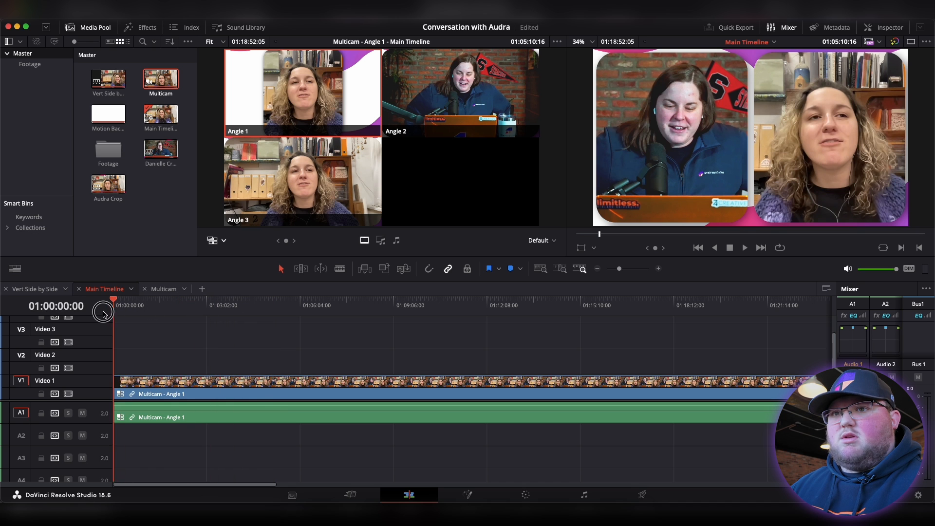
scroll(399, 320, "up", 3)
scroll(399, 319, "up", 2)
left_click_drag(195, 305, 448, 316)
scroll(435, 333, "down", 3)
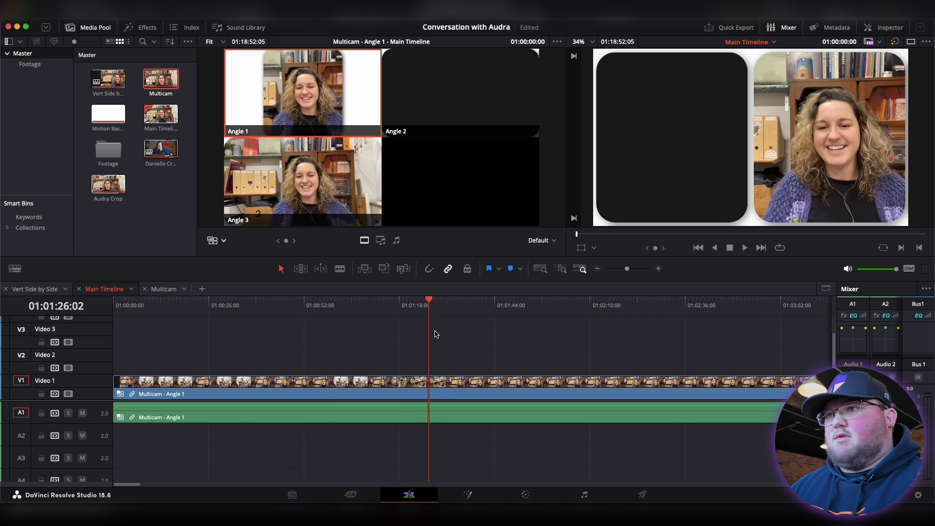
scroll(370, 303, "down", 3)
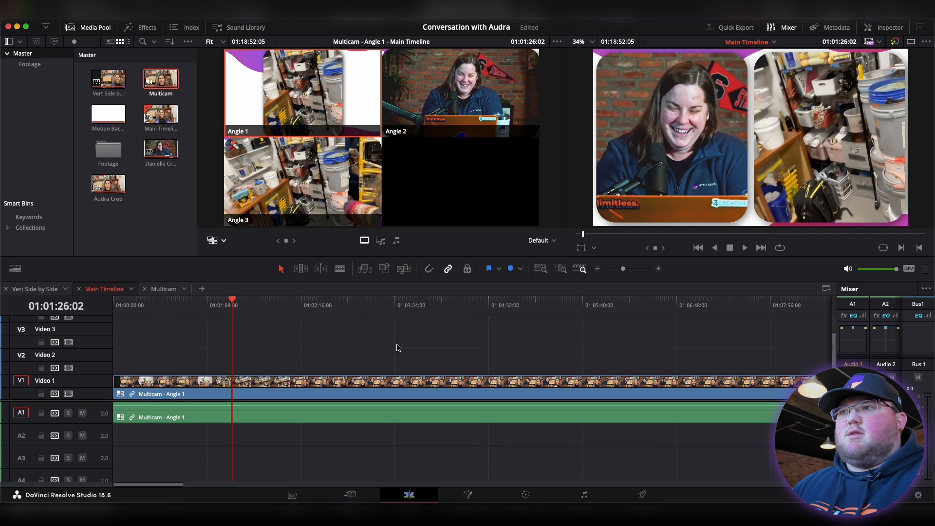
Play Main Timeline and cut live between Angle 3, Angle 2 and Angle 1 of the multicam, stopping at 01:01:51:19.
key("space")
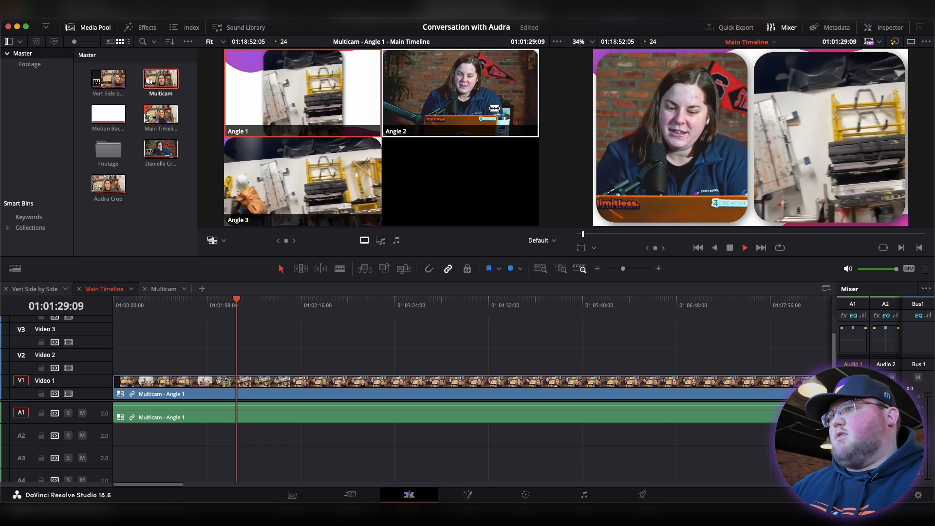
left_click(316, 190)
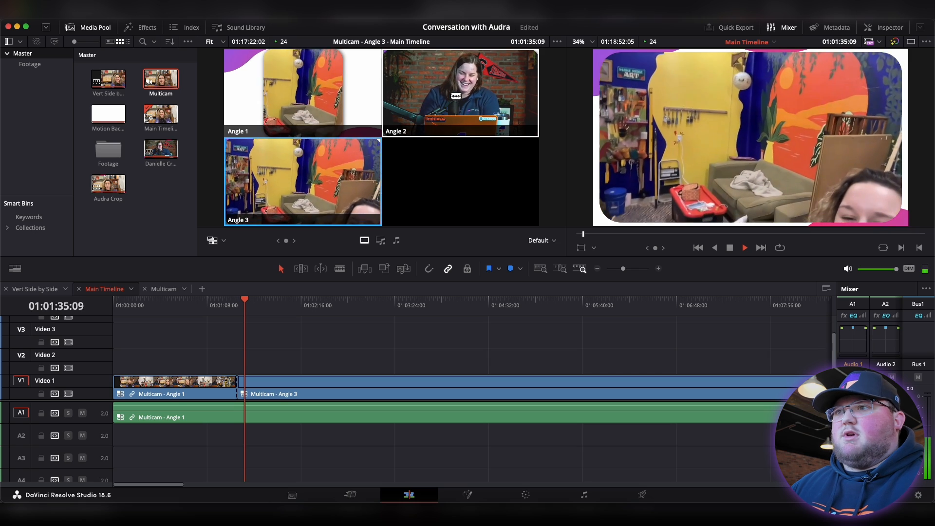
left_click(456, 95)
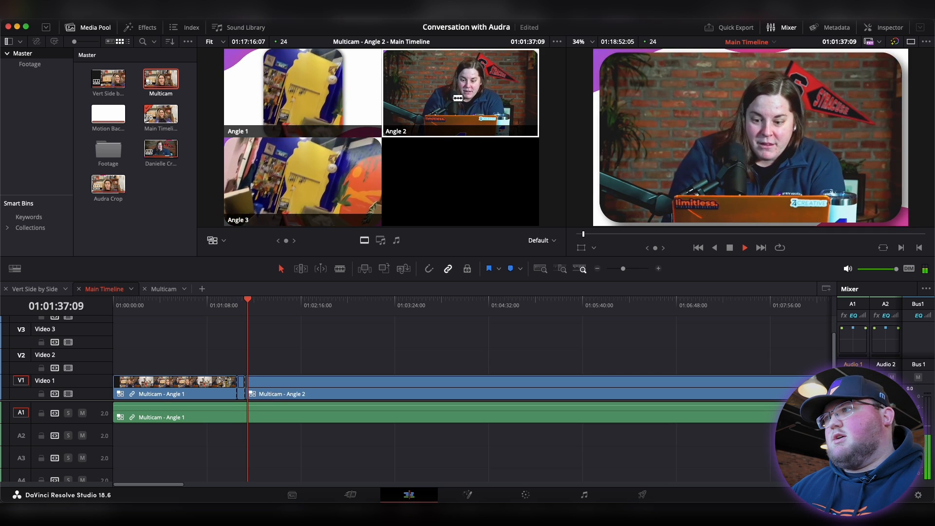
left_click(304, 101)
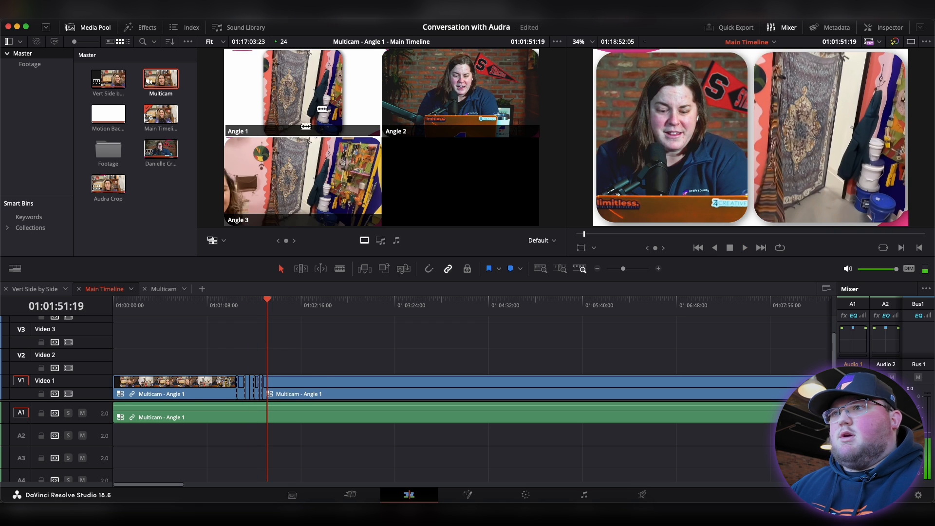
key("space")
Scrub through the first Angle 3 segment and slightly adjust its cut to the following Angle 2 segment, just after 01:01:35:19.
scroll(272, 390, "up", 5)
scroll(272, 391, "down", 4)
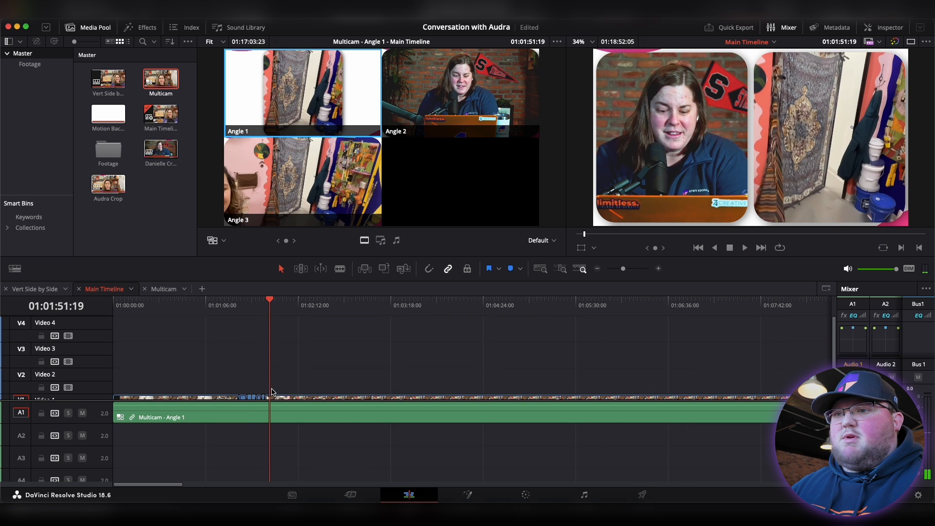
scroll(273, 391, "down", 2)
scroll(290, 373, "up", 5)
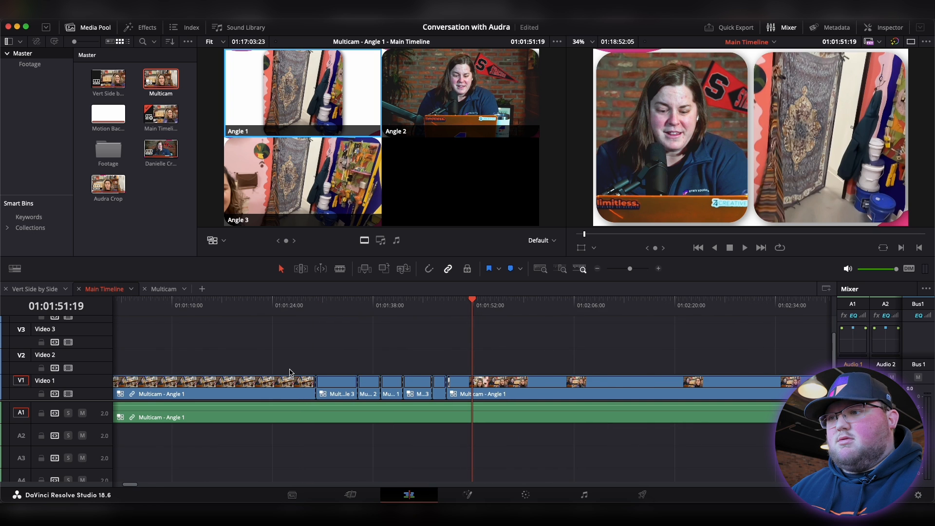
left_click(346, 373)
scroll(343, 377, "up", 5)
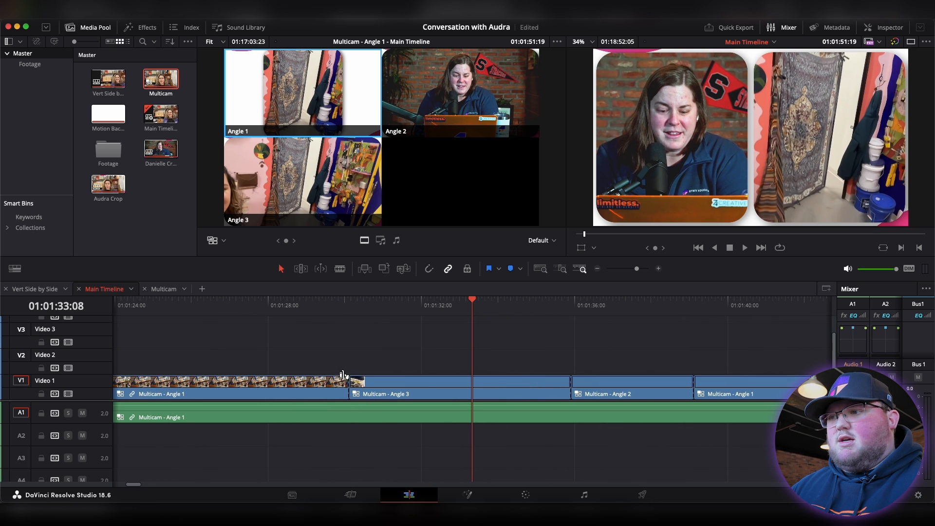
scroll(471, 331, "down", 1)
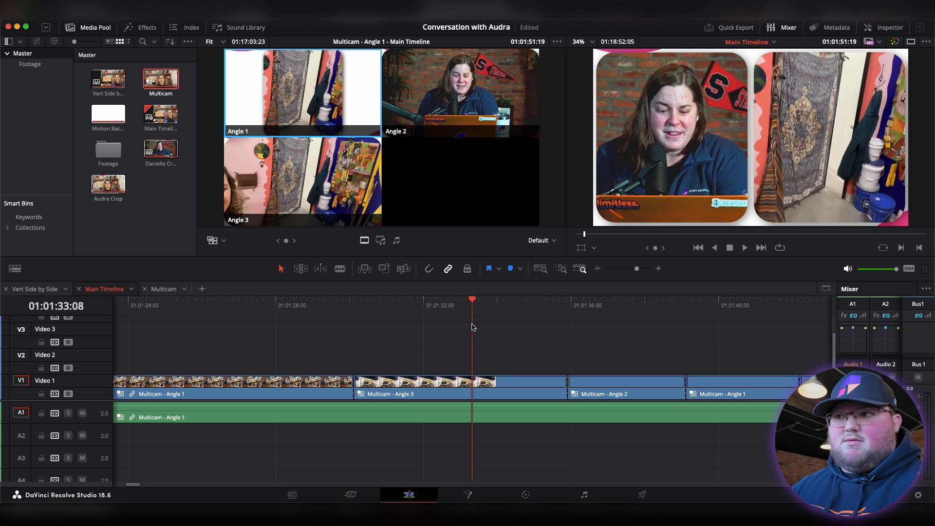
left_click(562, 311)
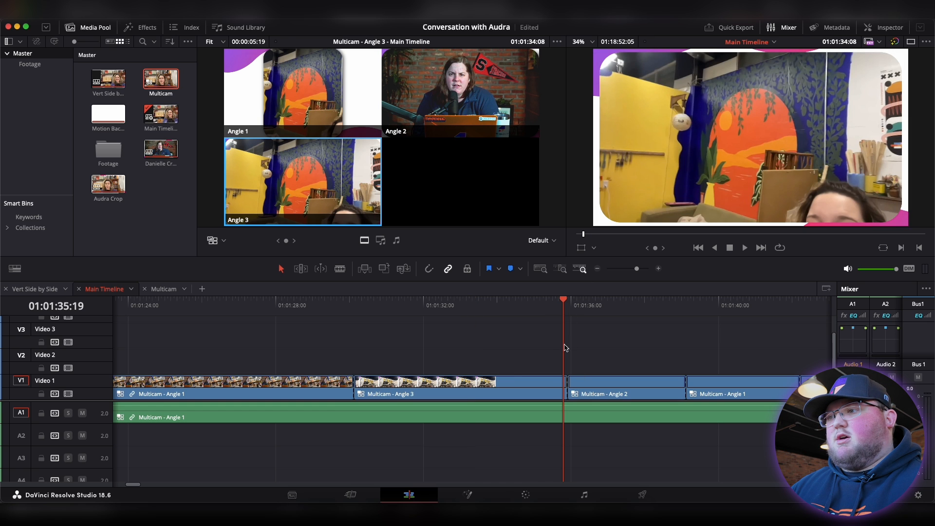
left_click_drag(554, 312, 510, 312)
mouse_move(567, 386)
left_mouse_down()
mouse_move(549, 387)
mouse_move(575, 386)
mouse_move(566, 388)
left_mouse_up()
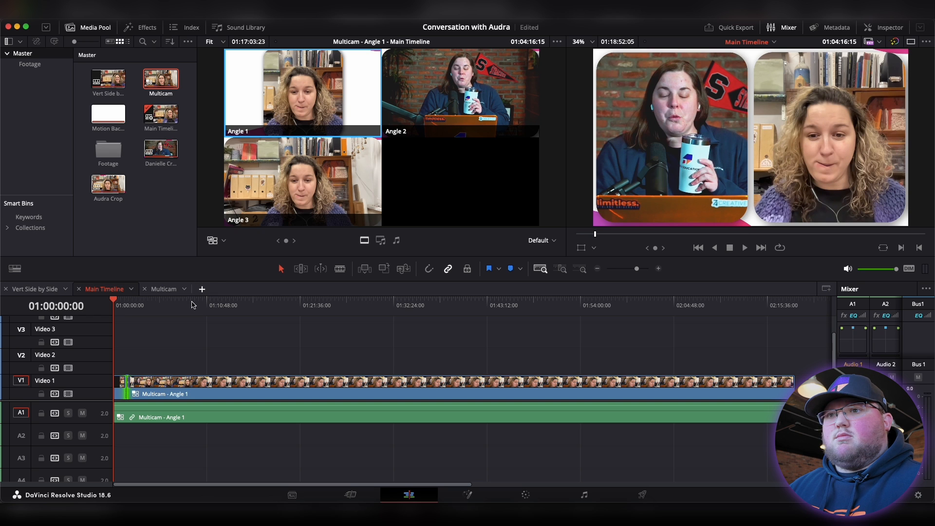
Create a new timeline from the Footage bin with the brick-wall speaker's timeline on Video 2 and the bookshelf speaker's timeline on Video 3.
left_click(202, 289)
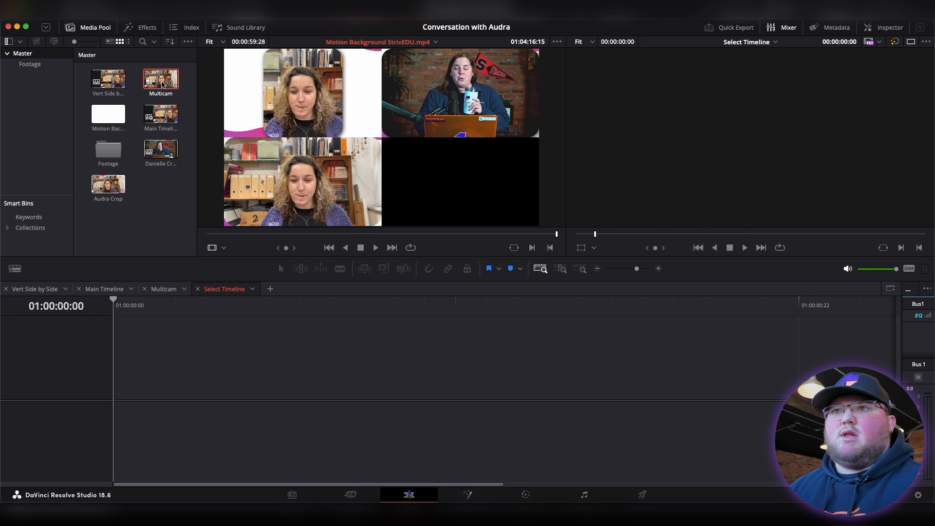
mouse_move(120, 192)
left_mouse_down()
mouse_move(139, 277)
mouse_move(117, 209)
left_mouse_up()
left_click(28, 70)
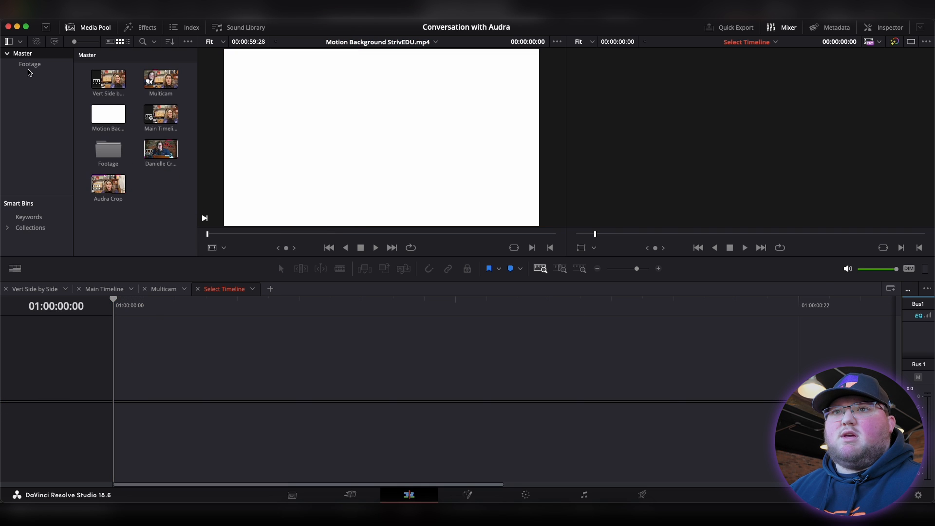
left_click(29, 70)
left_click_drag(160, 79, 139, 371)
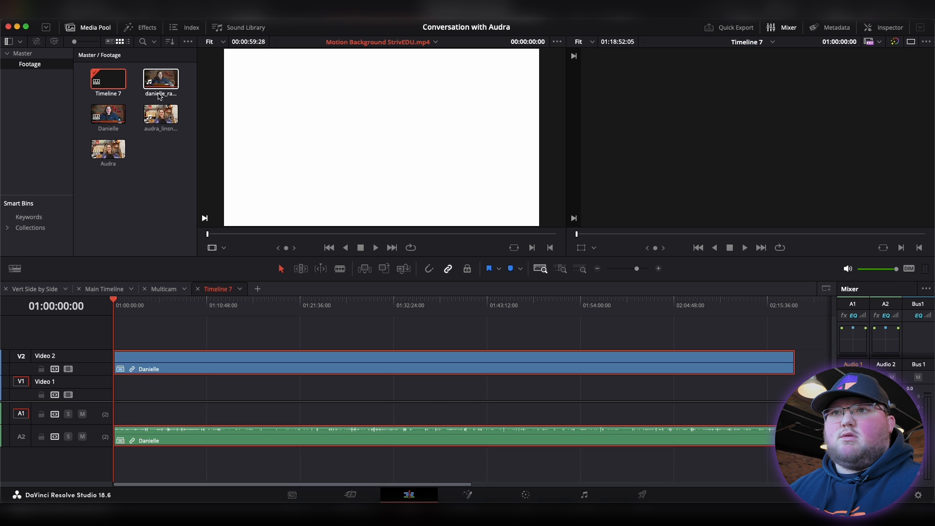
left_click_drag(108, 148, 112, 334)
Place the Motion Background clip from the Master bin on Video 1 and change its speed to 50%.
left_click(22, 53)
left_click_drag(108, 114, 117, 392)
key("super+r")
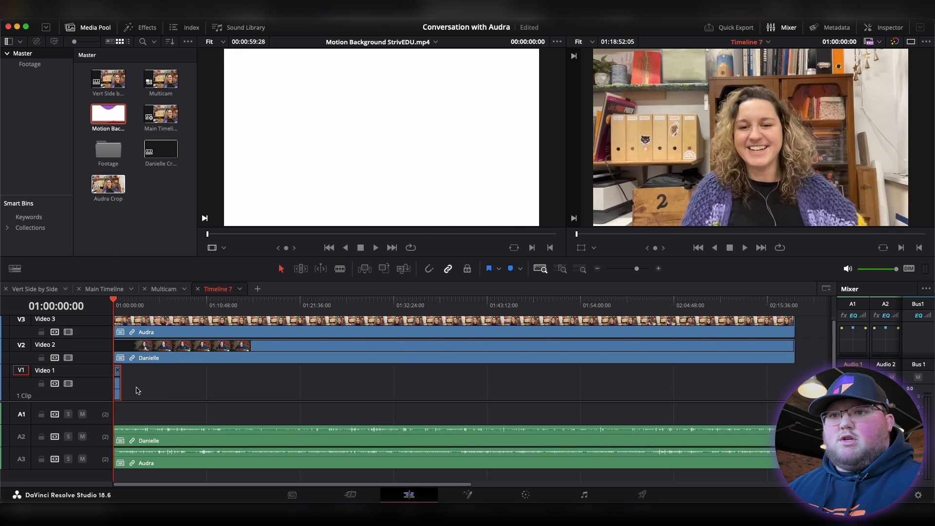
scroll(125, 392, "up", 10)
left_click(176, 396)
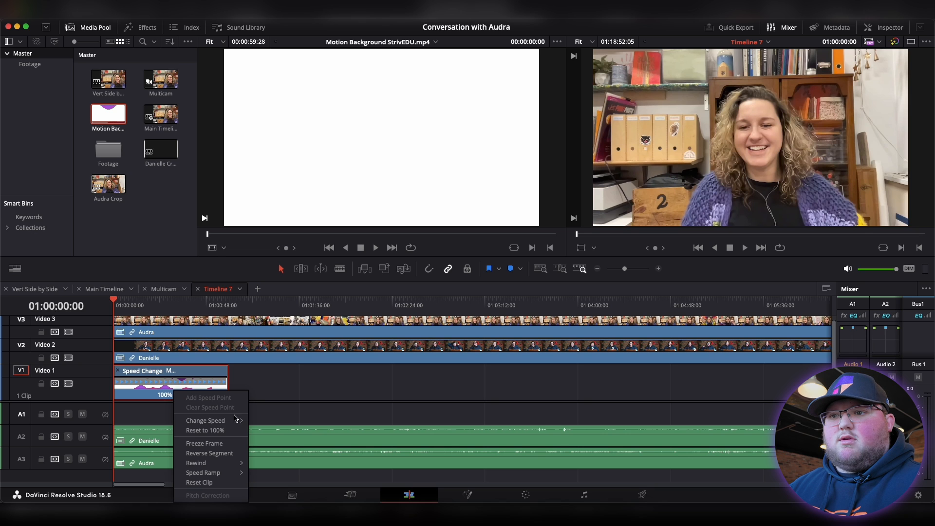
left_click(262, 422)
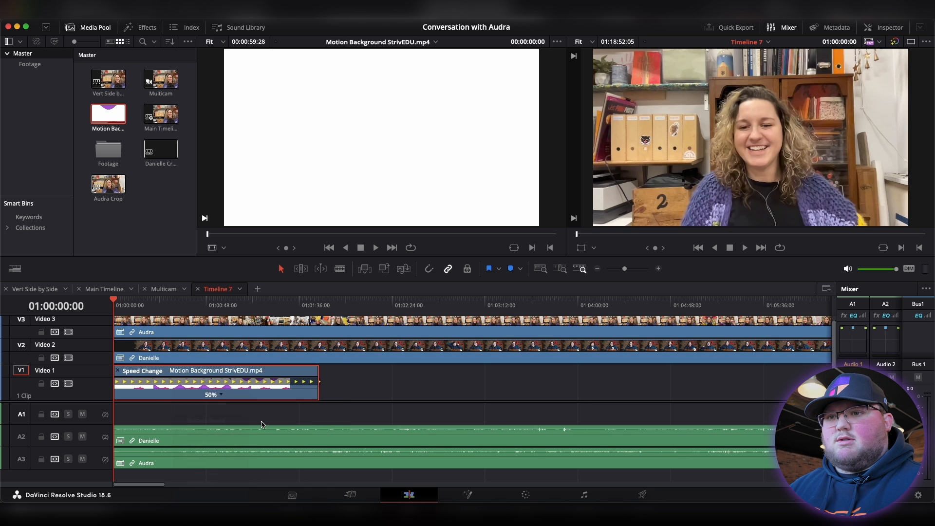
key("super+r")
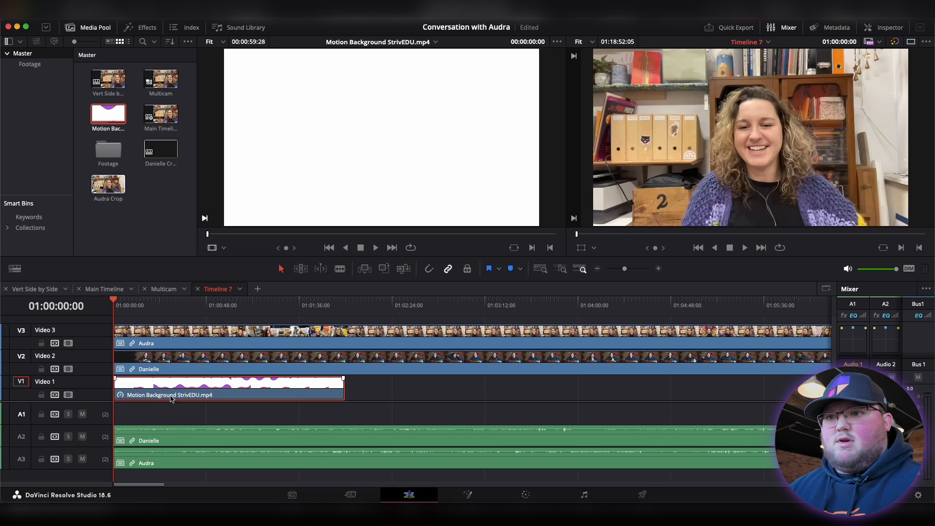
In Fusion, mask the bookshelf speaker's Video 3 clip with a rectangle of width 1.0, height 1.0 and corner radius 0.25.
left_click(205, 307)
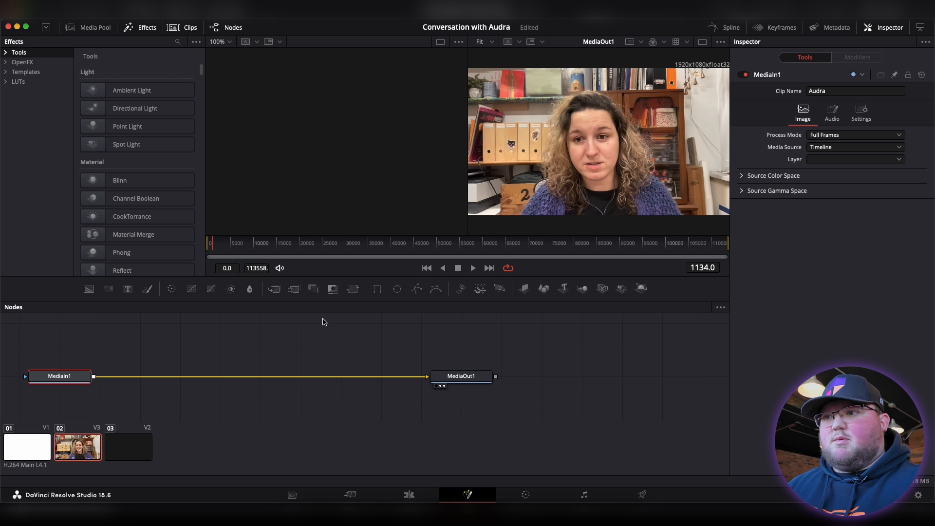
left_click(377, 289)
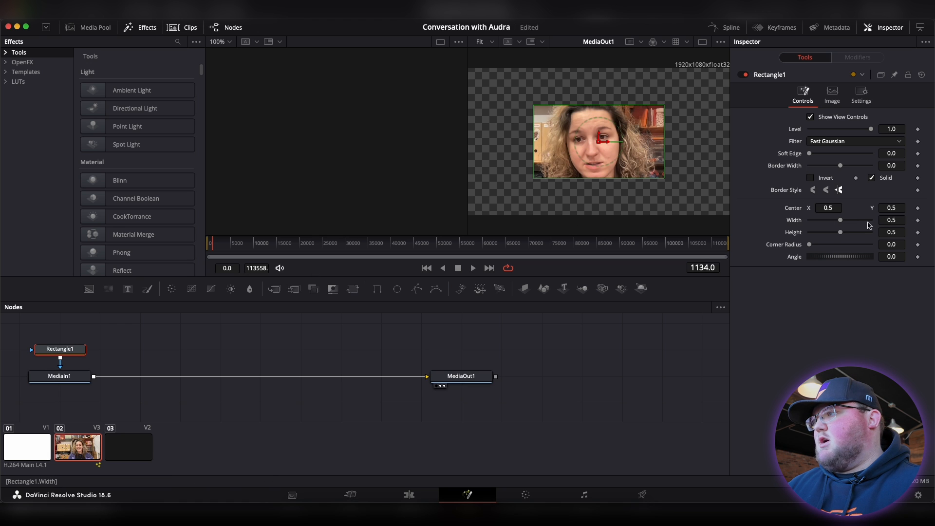
left_click(844, 223)
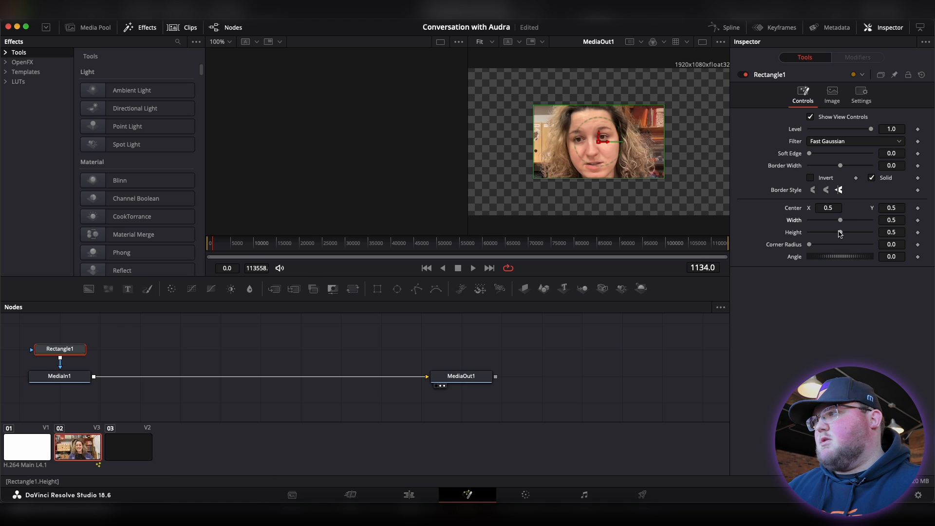
left_click_drag(839, 232, 871, 232)
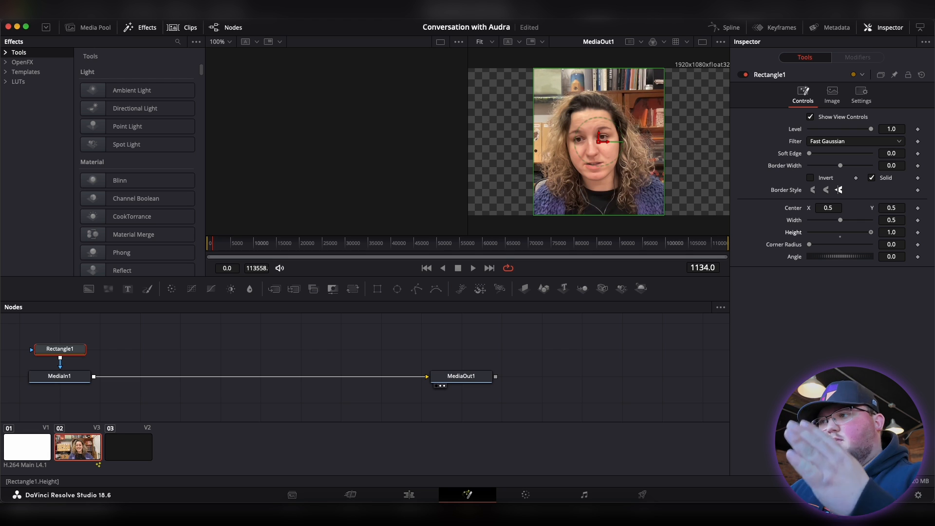
left_click(897, 247)
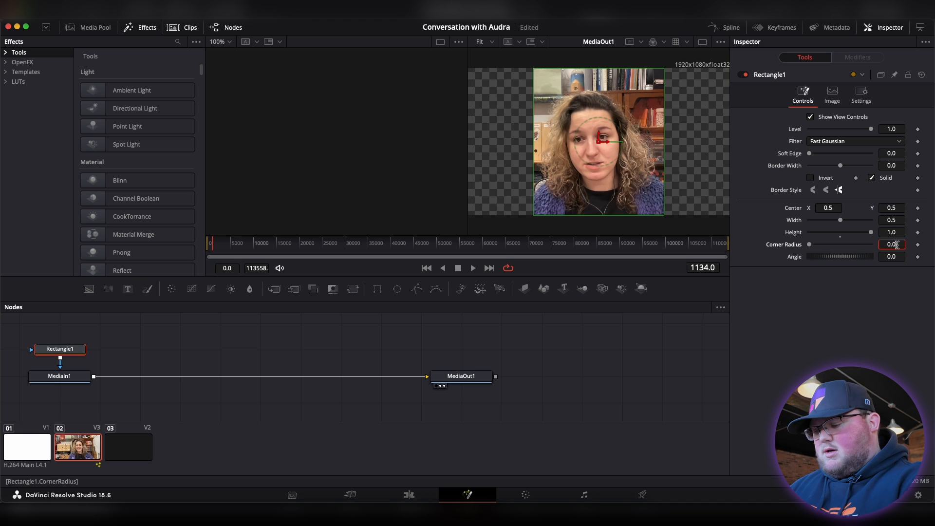
type("0.25")
key("Tab")
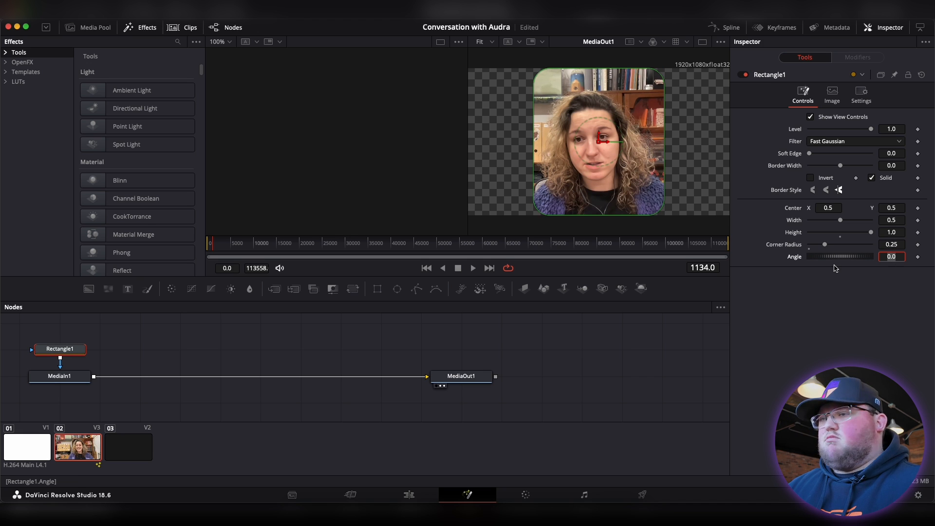
left_click_drag(841, 220, 874, 220)
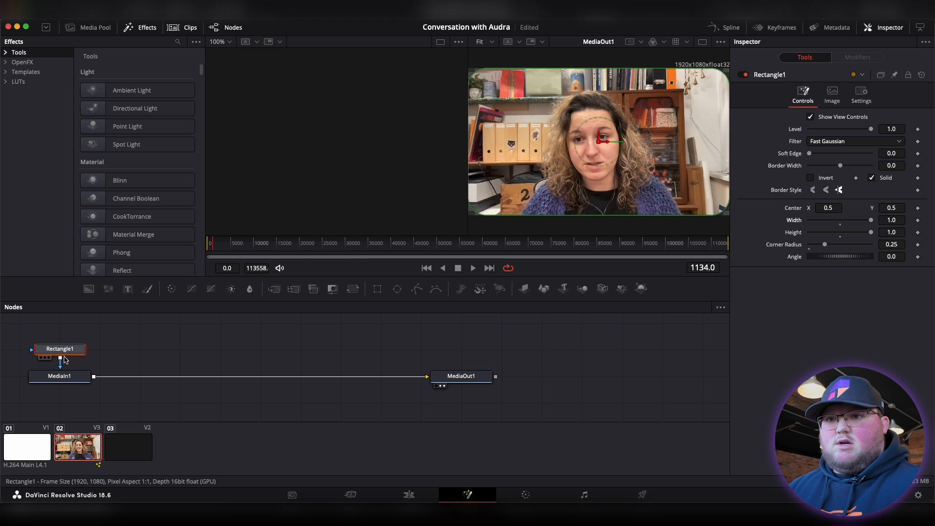
Mask the brick-wall speaker's Video 2 clip with a rectangle of width 1.0, height 1.0 and corner radius 0.25, and invert the mask.
left_click(126, 445)
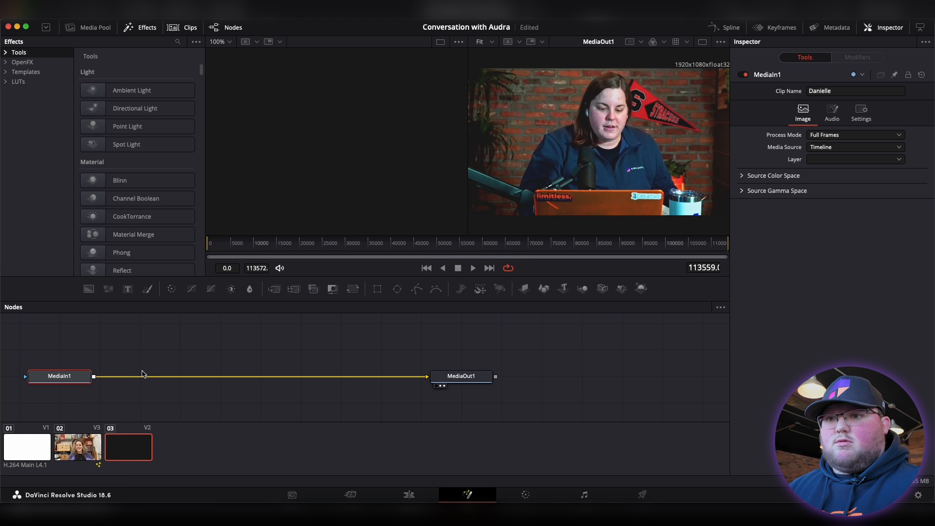
left_click(129, 351)
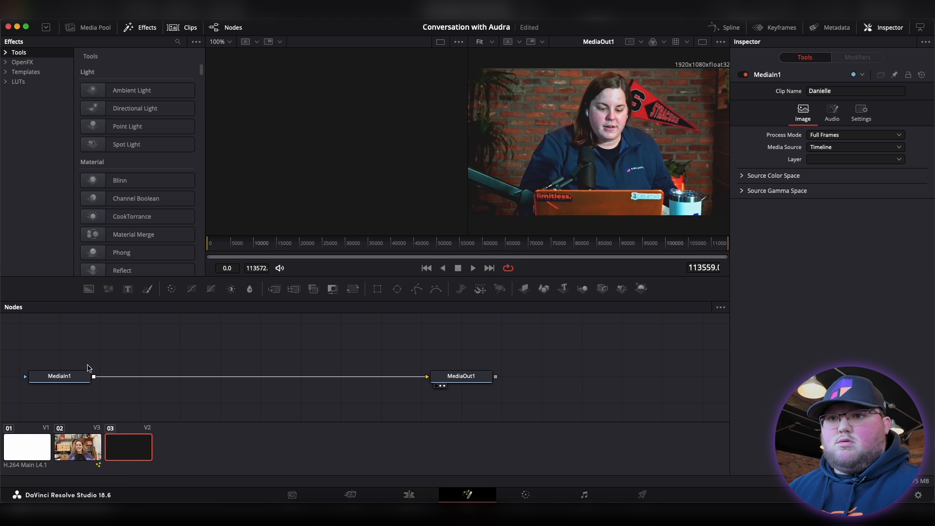
left_click(68, 376)
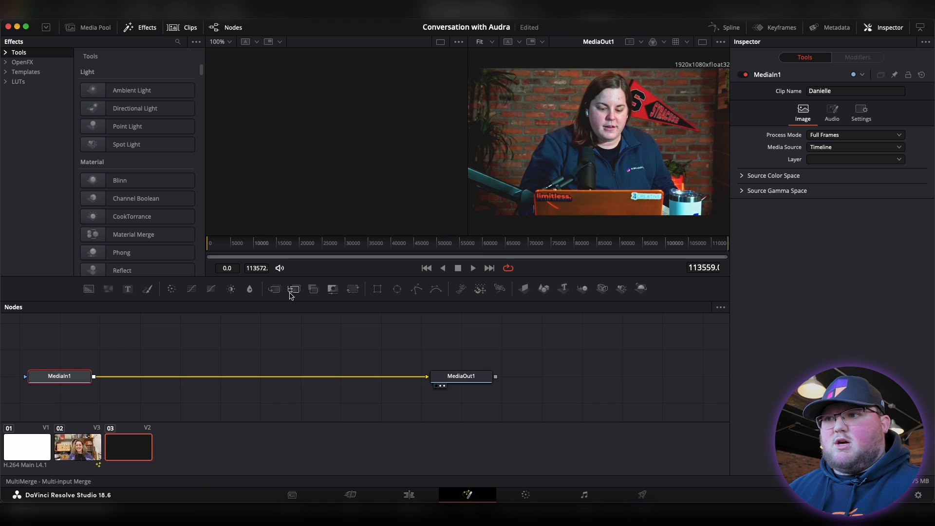
left_click(380, 289)
left_click_drag(841, 226, 904, 224)
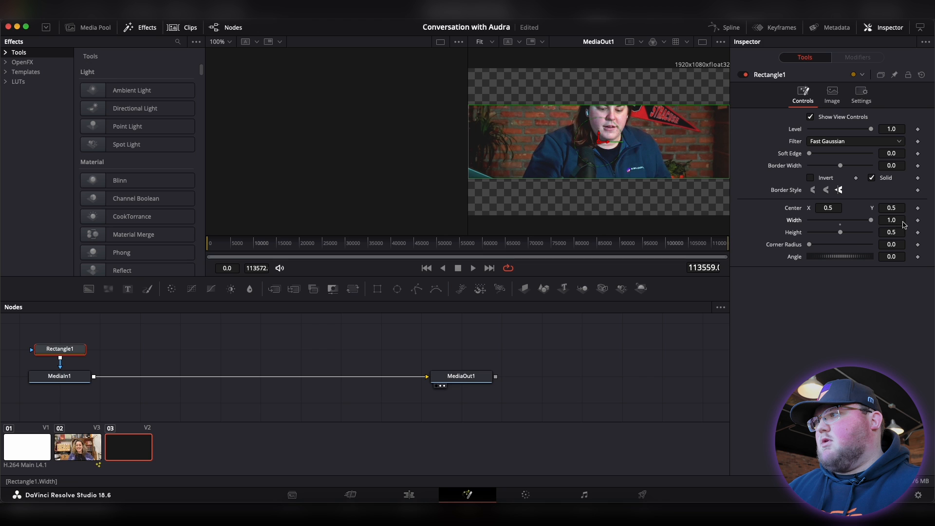
left_click_drag(846, 237, 916, 230)
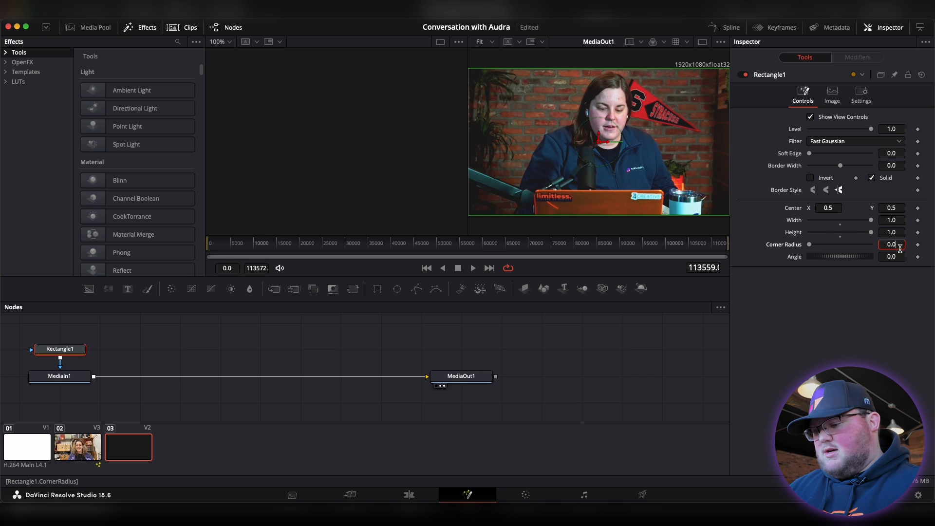
key("Tab")
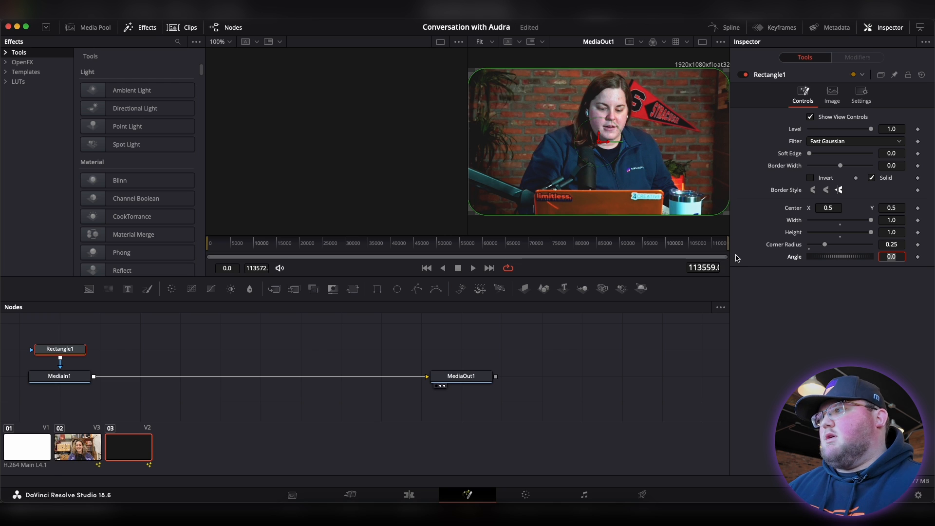
left_click(811, 178)
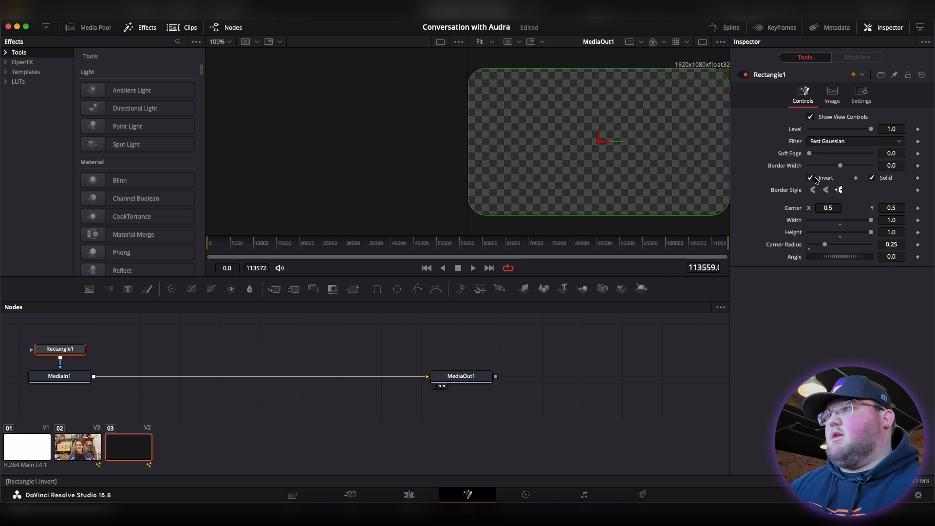
Turn off the inversion of the rectangle mask on the brick-wall speaker's clip and return to the Edit page.
left_click(812, 178)
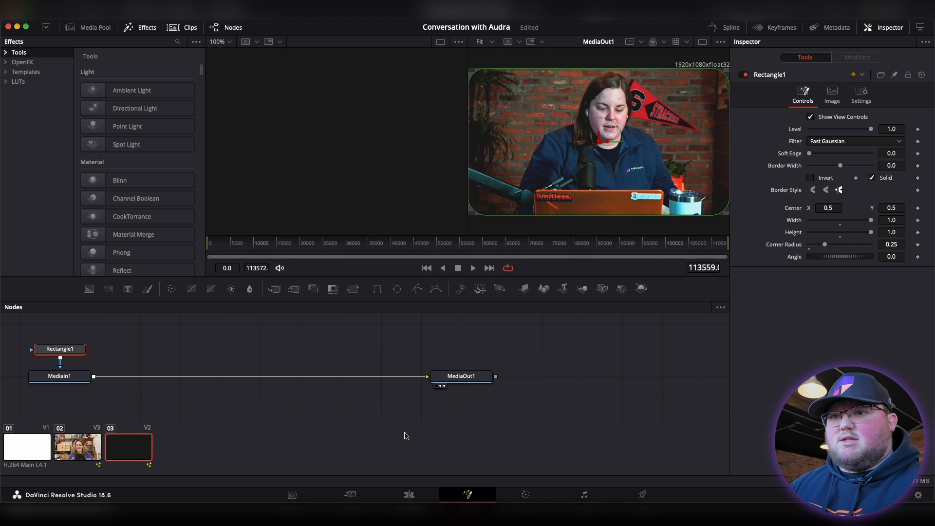
left_click(428, 494)
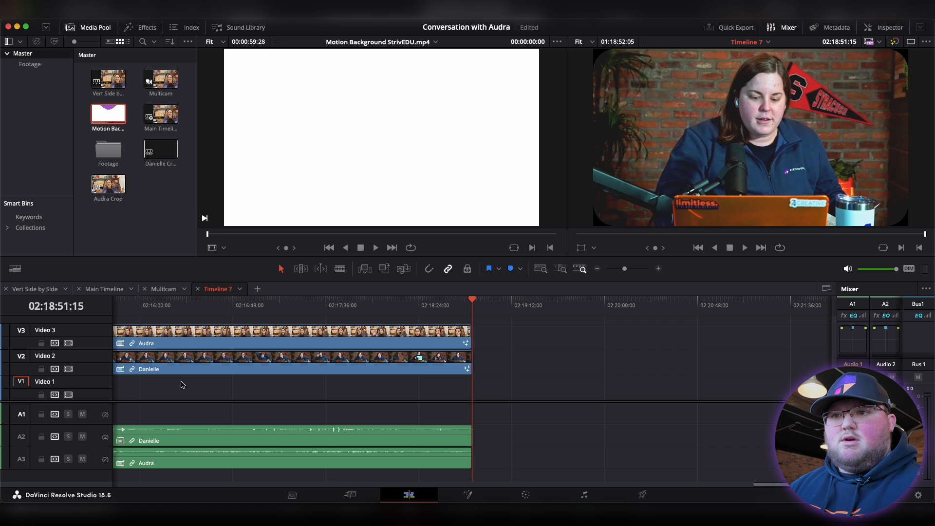
Scale the bookshelf speaker's Video 3 clip to a zoom of 0.48.
left_click_drag(146, 307, 238, 323)
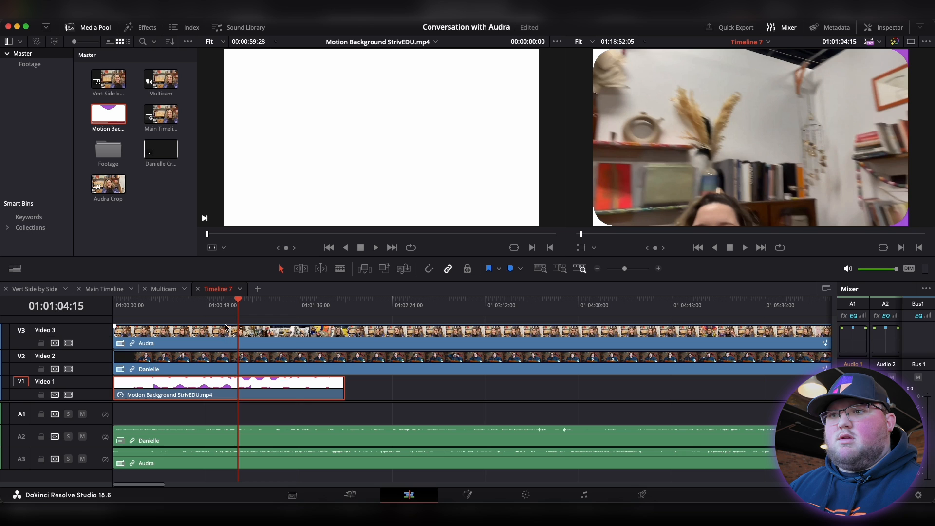
left_click(245, 317)
left_click(867, 29)
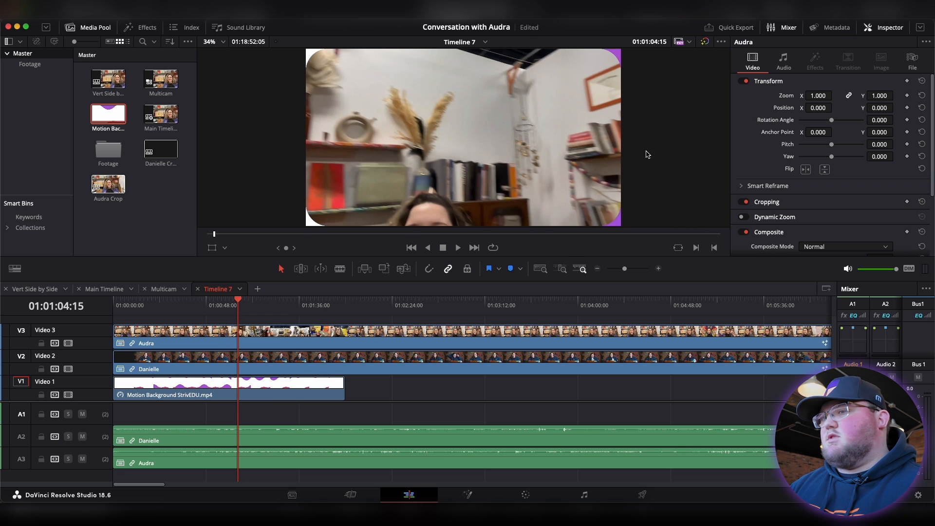
left_click(241, 334)
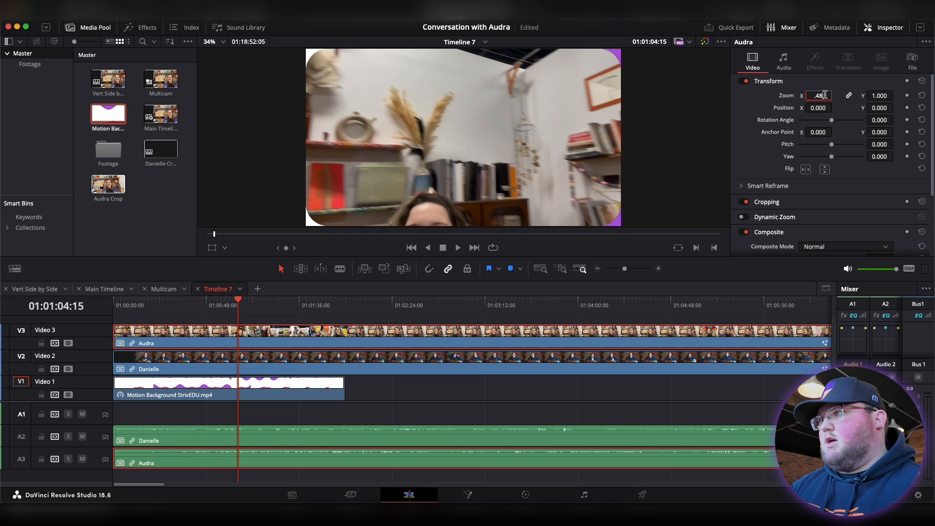
left_click(825, 95)
type(".48")
key("Return")
Scale the brick-wall speaker's Video 2 clip to a zoom of 0.48.
left_click(501, 355)
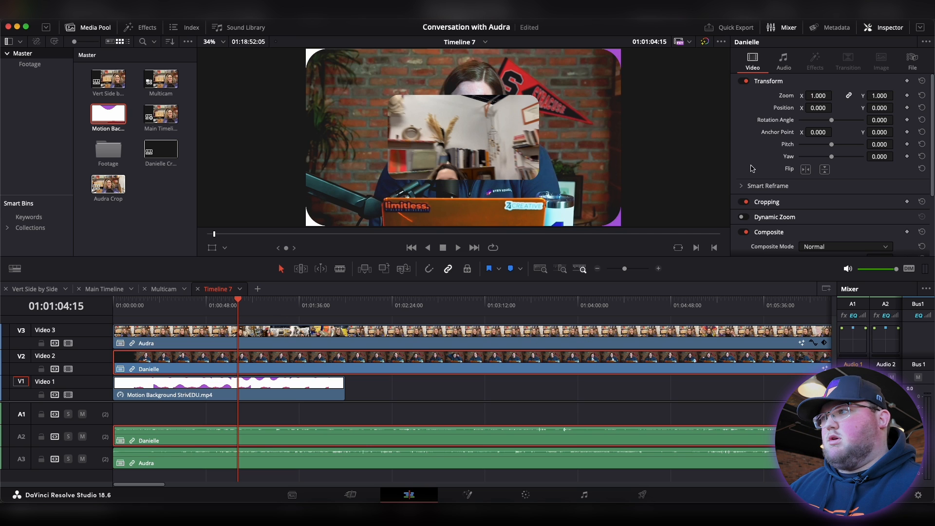
left_click(822, 95)
type(".48")
key("Return")
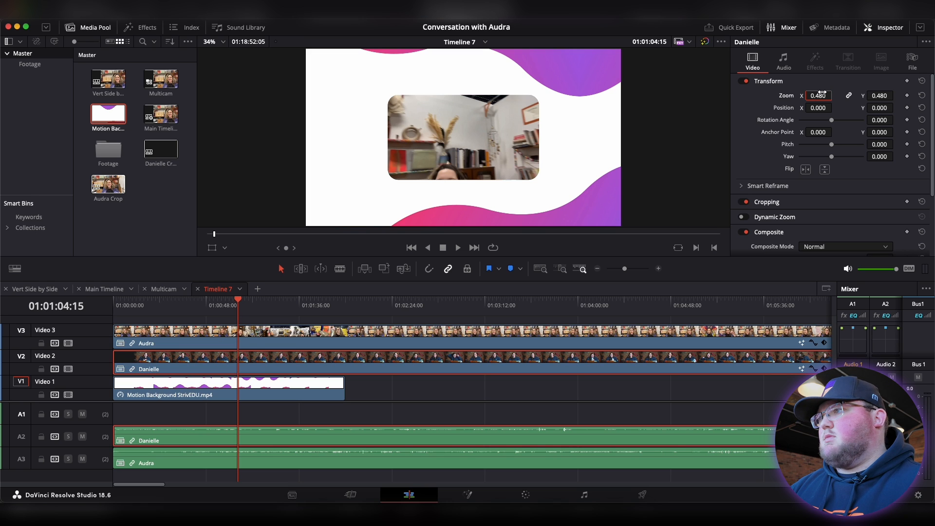
Move the brick-wall speaker's frame to the left half of the picture and the bookshelf speaker's frame to position X 470.
left_click_drag(809, 107, 577, 126)
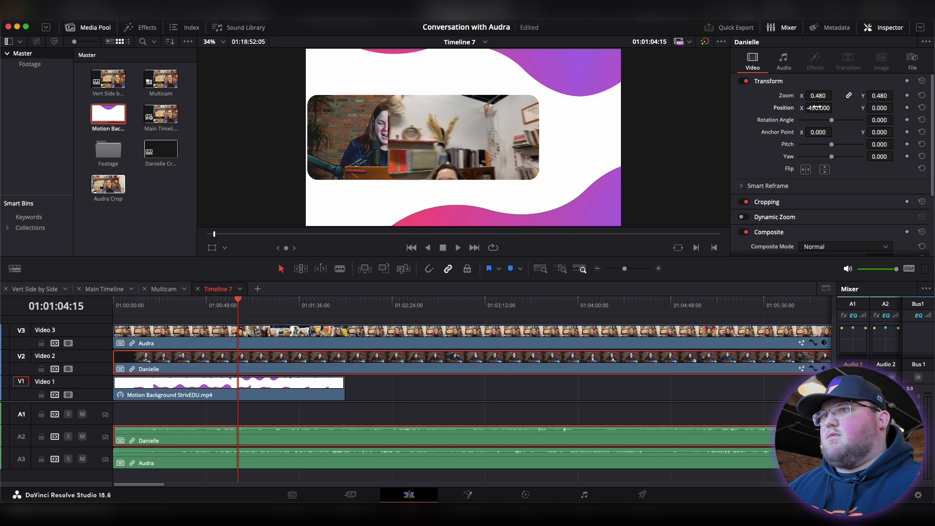
left_click(536, 341)
left_click_drag(818, 107, 834, 107)
left_click_drag(580, 263, 587, 262)
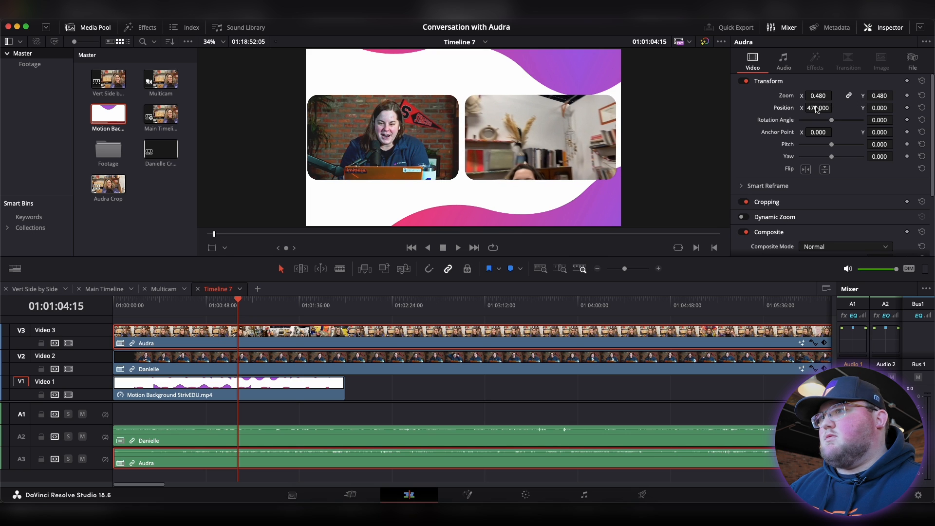
Fine-tune the horizontal positions, shifting the brick-wall frame slightly inward and the bookshelf frame slightly outward, to centre the pair.
left_click(523, 355)
mouse_move(821, 115)
left_mouse_down()
mouse_move(838, 107)
mouse_move(827, 108)
left_mouse_up()
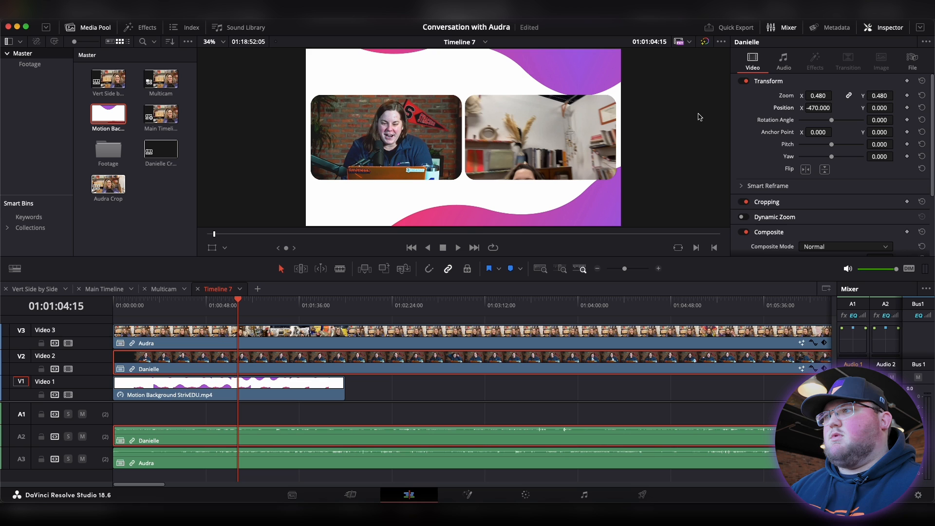
left_click_drag(820, 108, 820, 108)
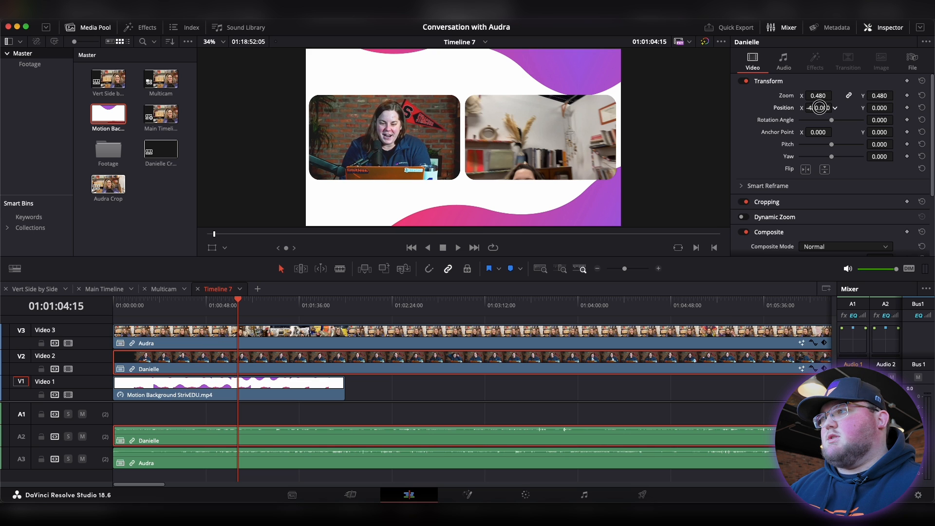
left_click(682, 335)
left_click_drag(827, 111, 828, 109)
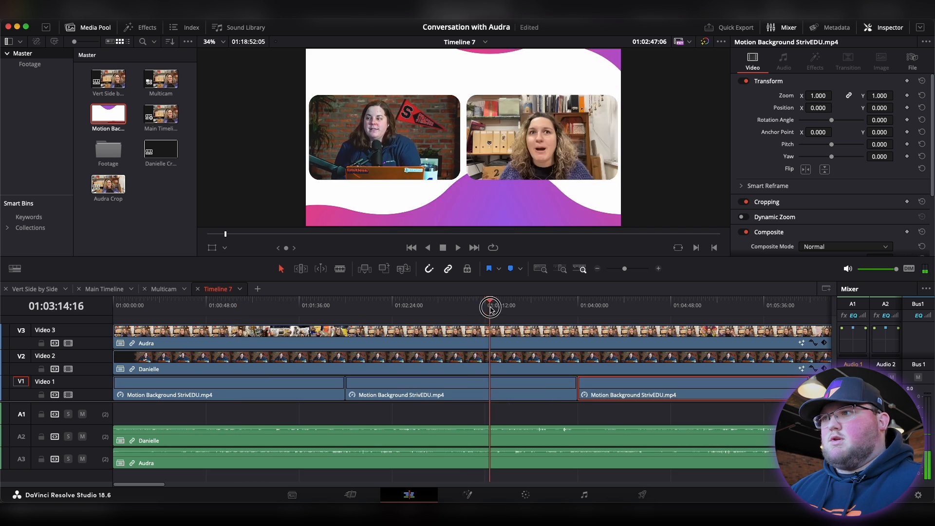
Review the side-by-side layout over the moving background, and switch to the Vert Side by Side timeline to look through it.
left_click_drag(490, 305, 551, 302)
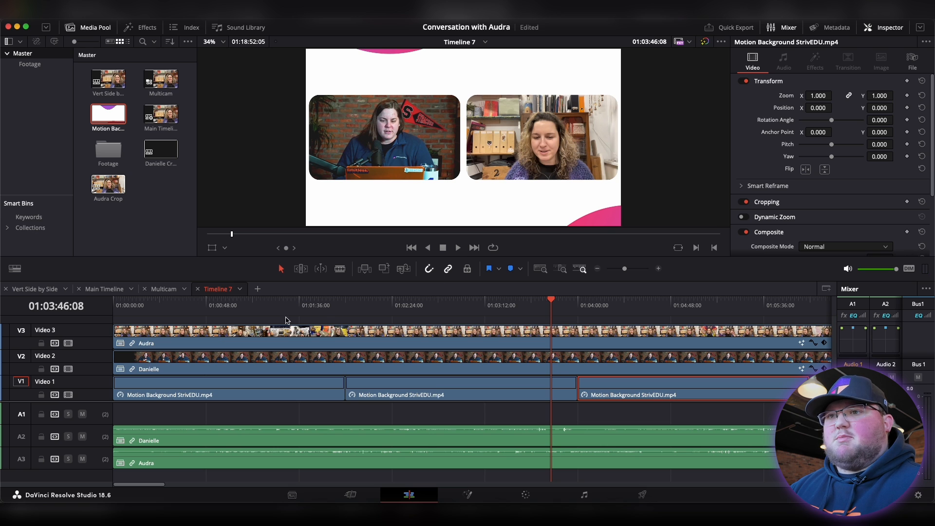
left_click(39, 295)
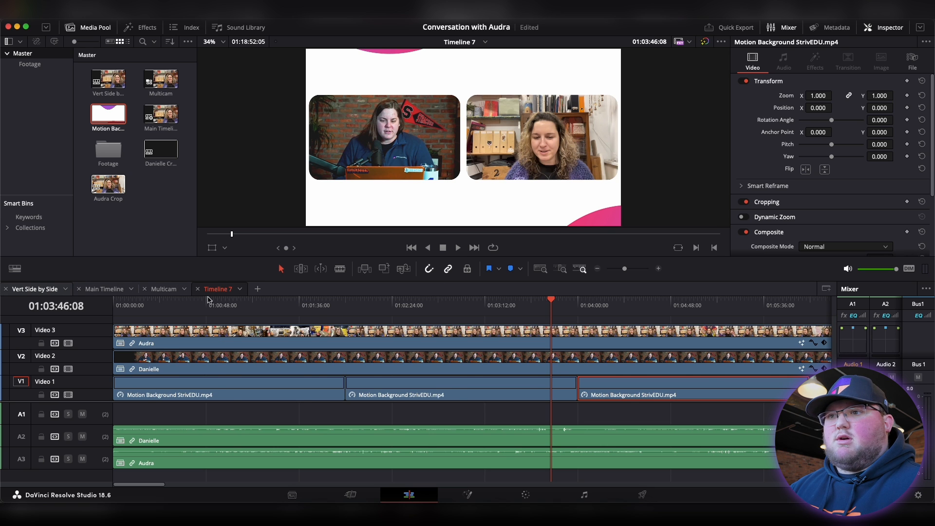
left_click_drag(303, 305, 411, 307)
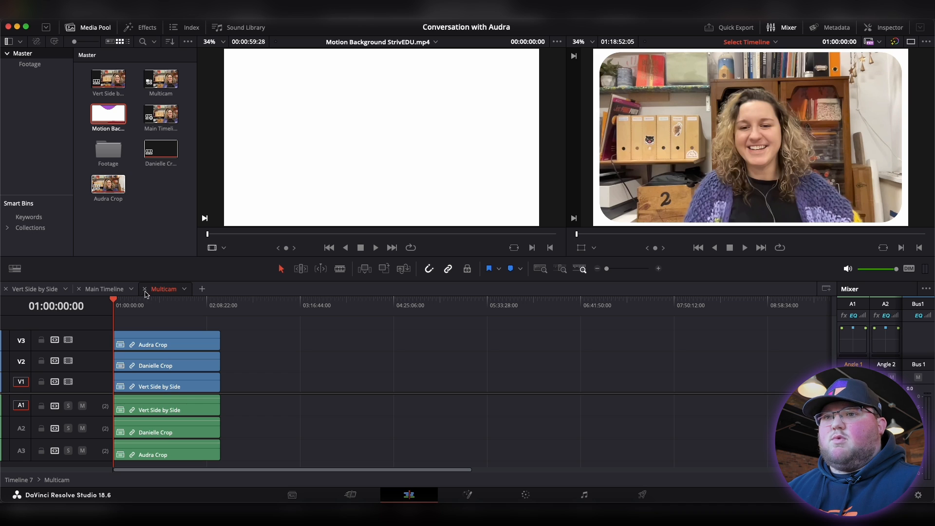
Close the Multicam timeline and play a short section of Main Timeline from about 01:09:54.
scroll(163, 311, "up", 5)
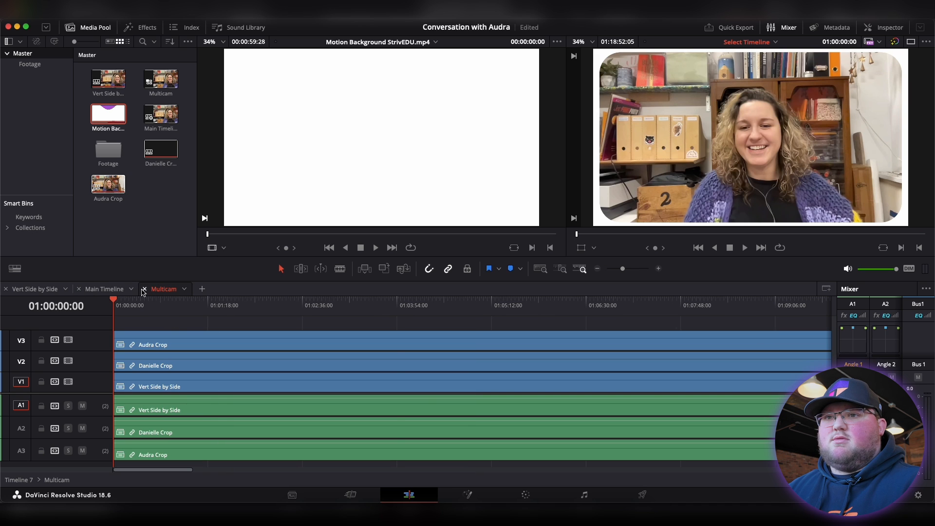
left_click(218, 247)
left_click(238, 301)
left_click_drag(155, 305, 198, 313)
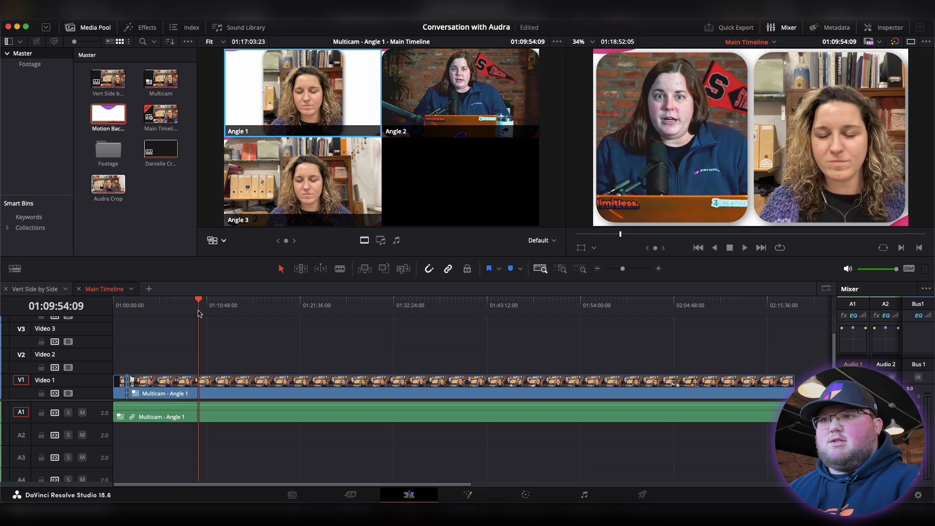
key("l")
key("l")
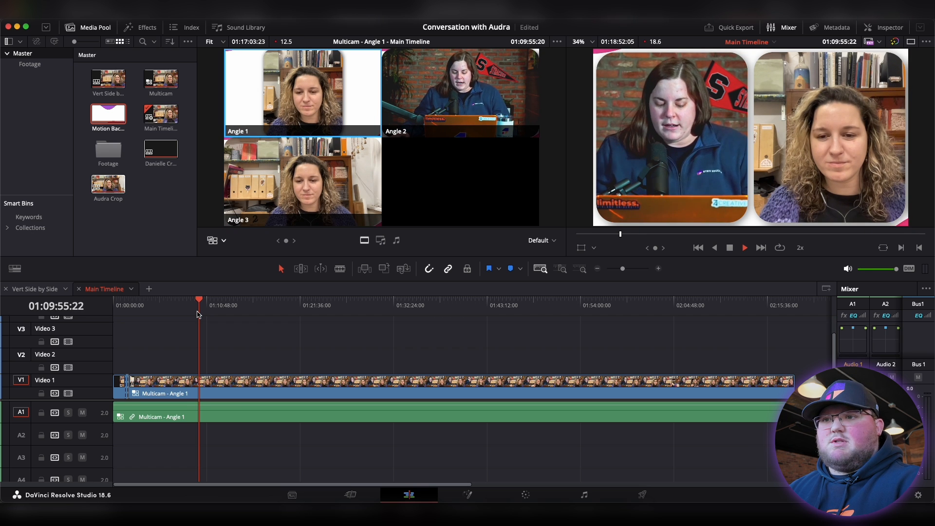
key("k")
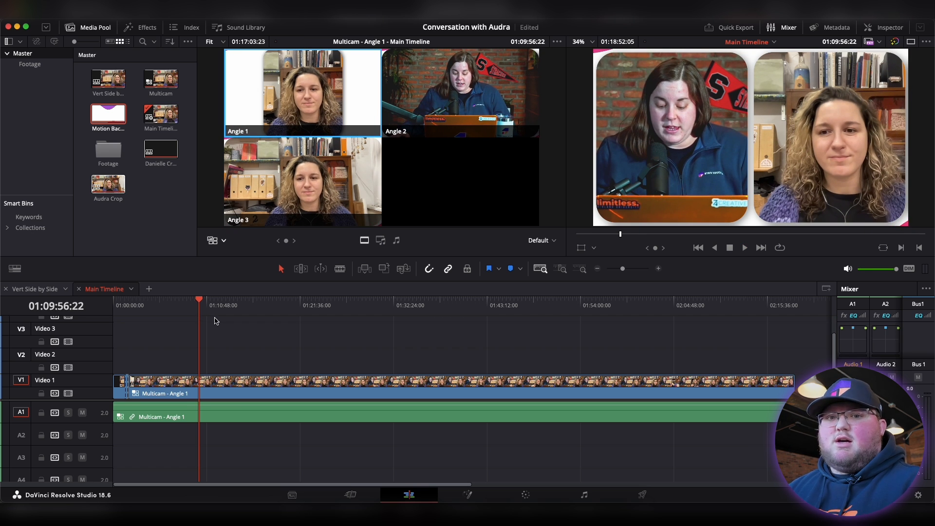
Unlink the multicam audio clip on Audio 1 from its video in Main Timeline.
key("super+equal")
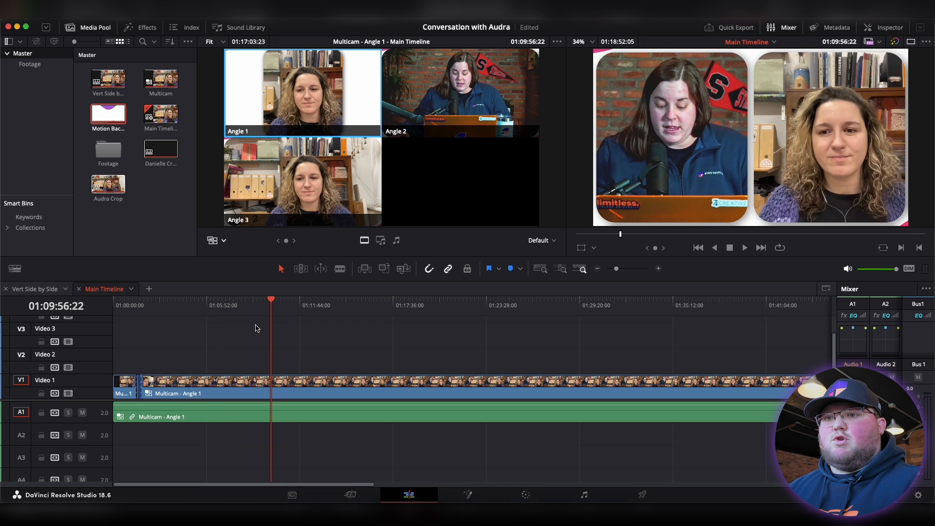
left_click(174, 421)
right_click(173, 420)
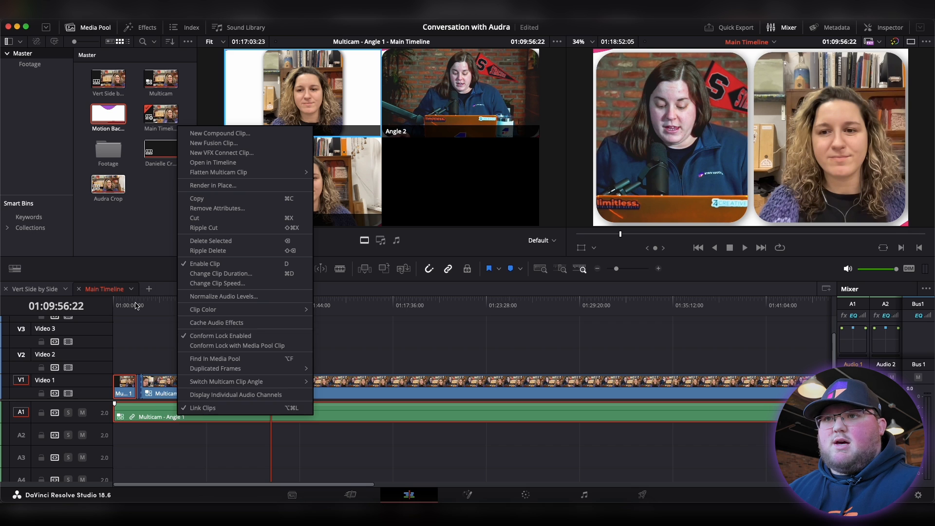
left_click(202, 407)
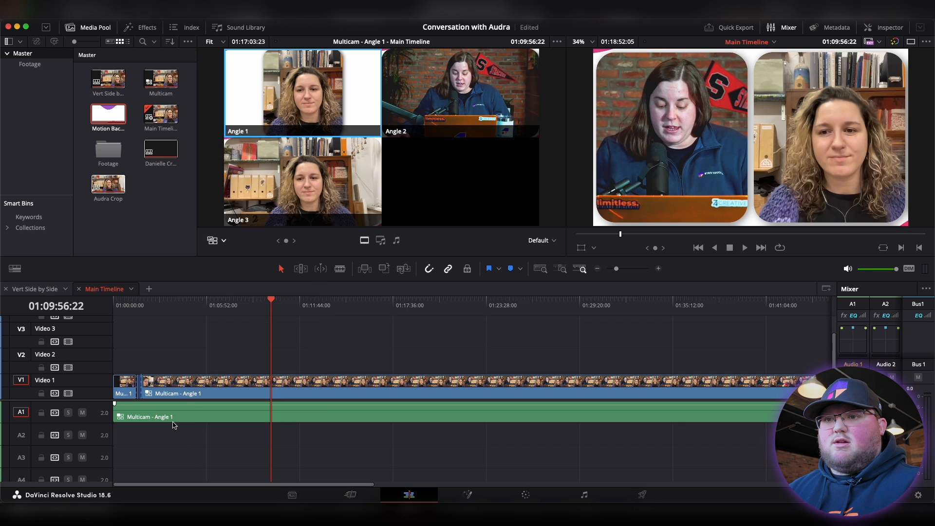
Flatten the multicam audio clip on Audio 1 and decompose it in place into the two speakers' separate audio clips.
right_click(185, 413)
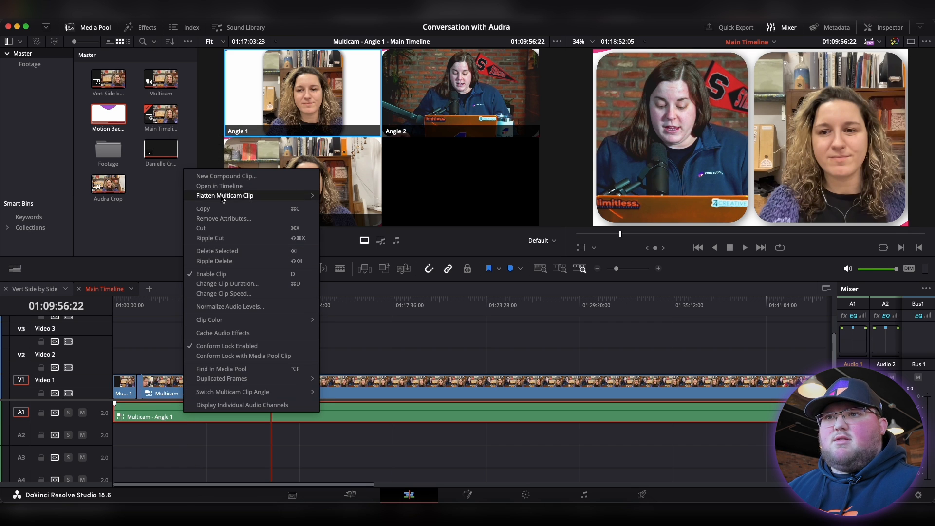
mouse_move(224, 195)
left_click(363, 195)
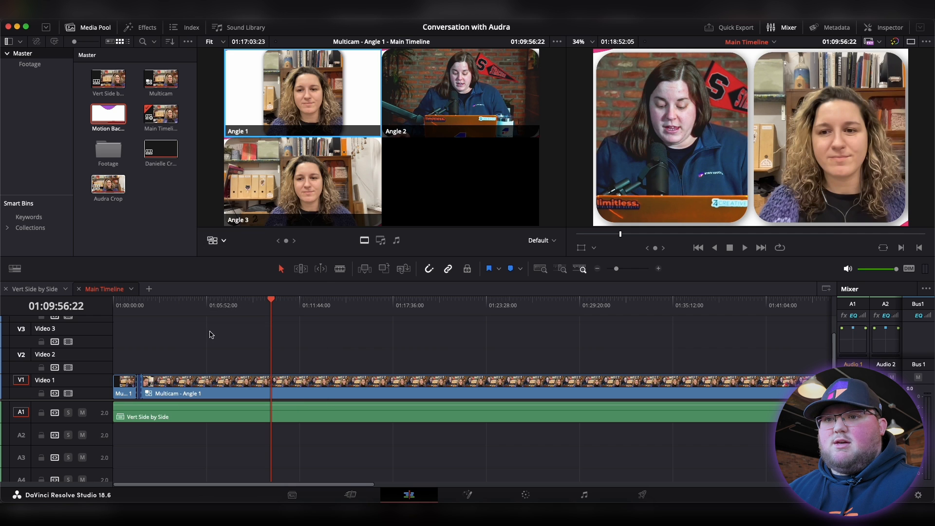
right_click(162, 418)
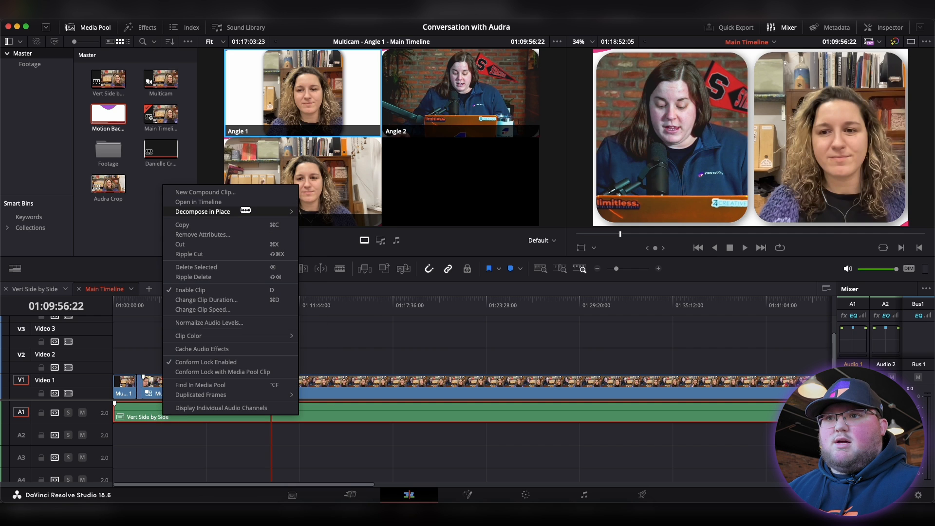
mouse_move(246, 211)
left_click(336, 210)
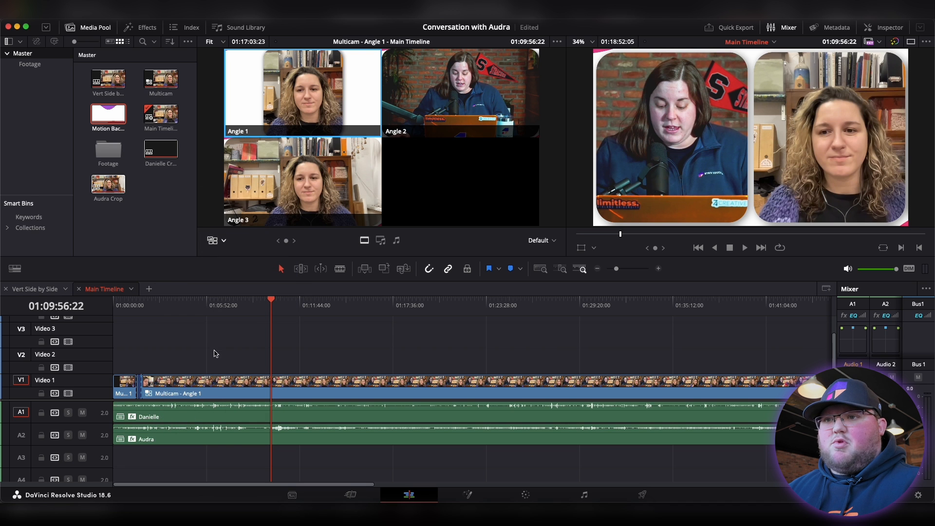
Combine the two speakers' audio clips into a compound clip named Audio and load it from the Master bin into the source viewer.
left_click_drag(233, 305, 83, 317)
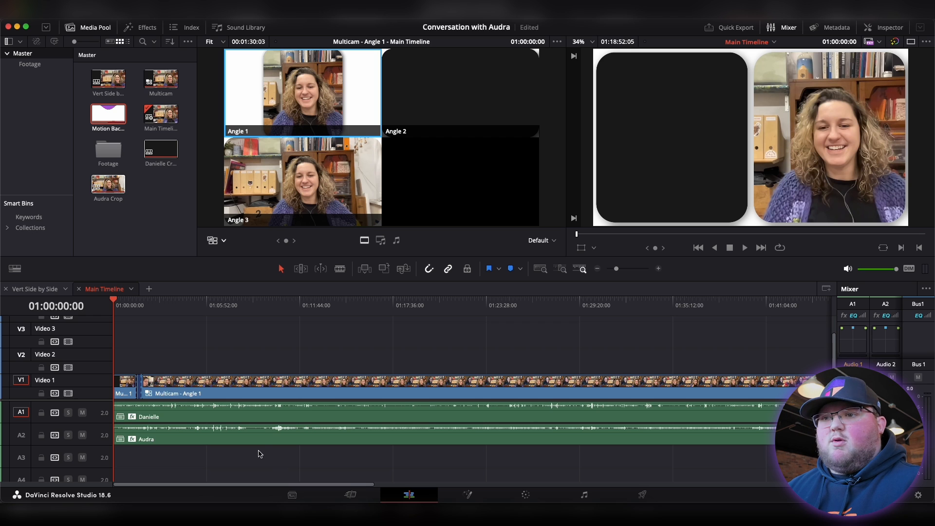
left_click_drag(239, 455, 231, 410)
right_click(231, 410)
left_click(278, 173)
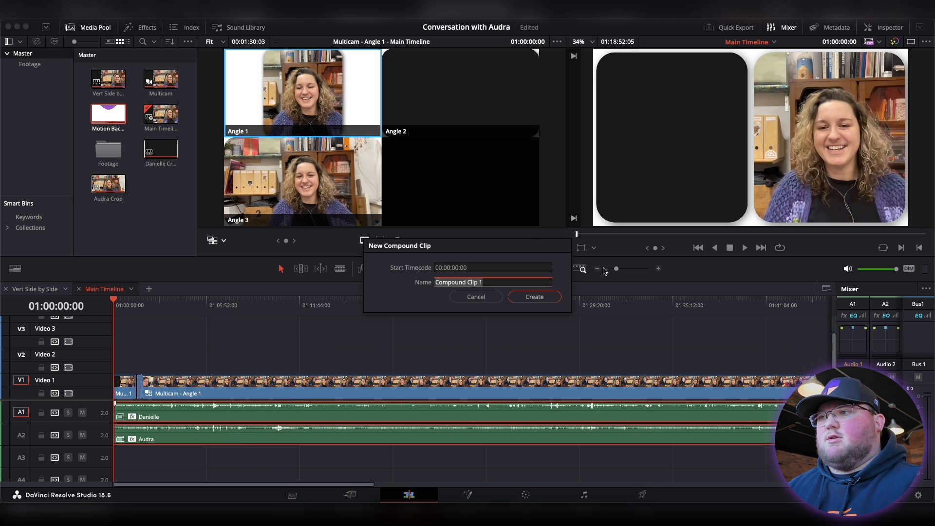
left_click(520, 302)
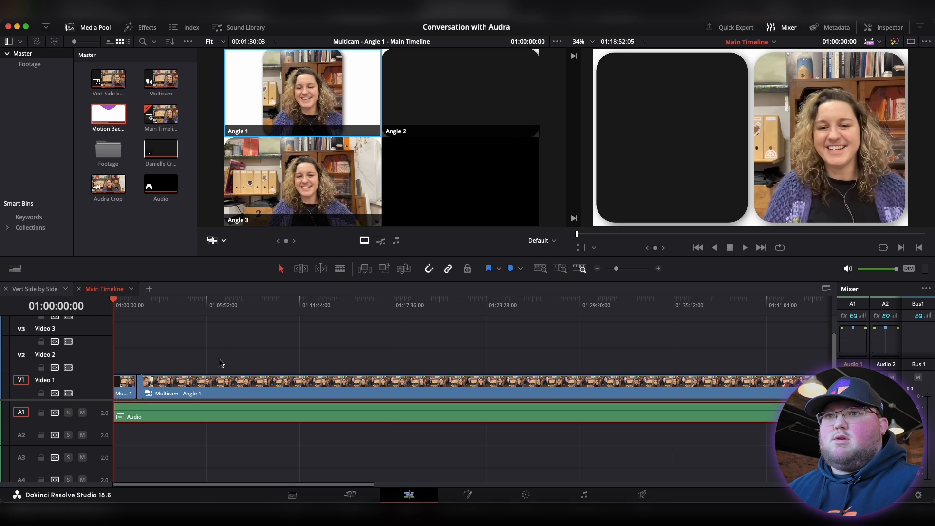
left_click(167, 182)
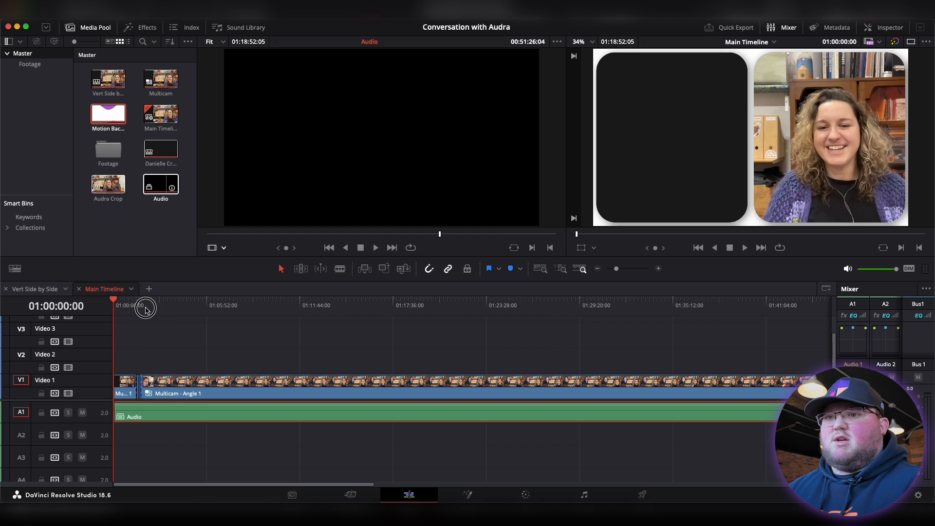